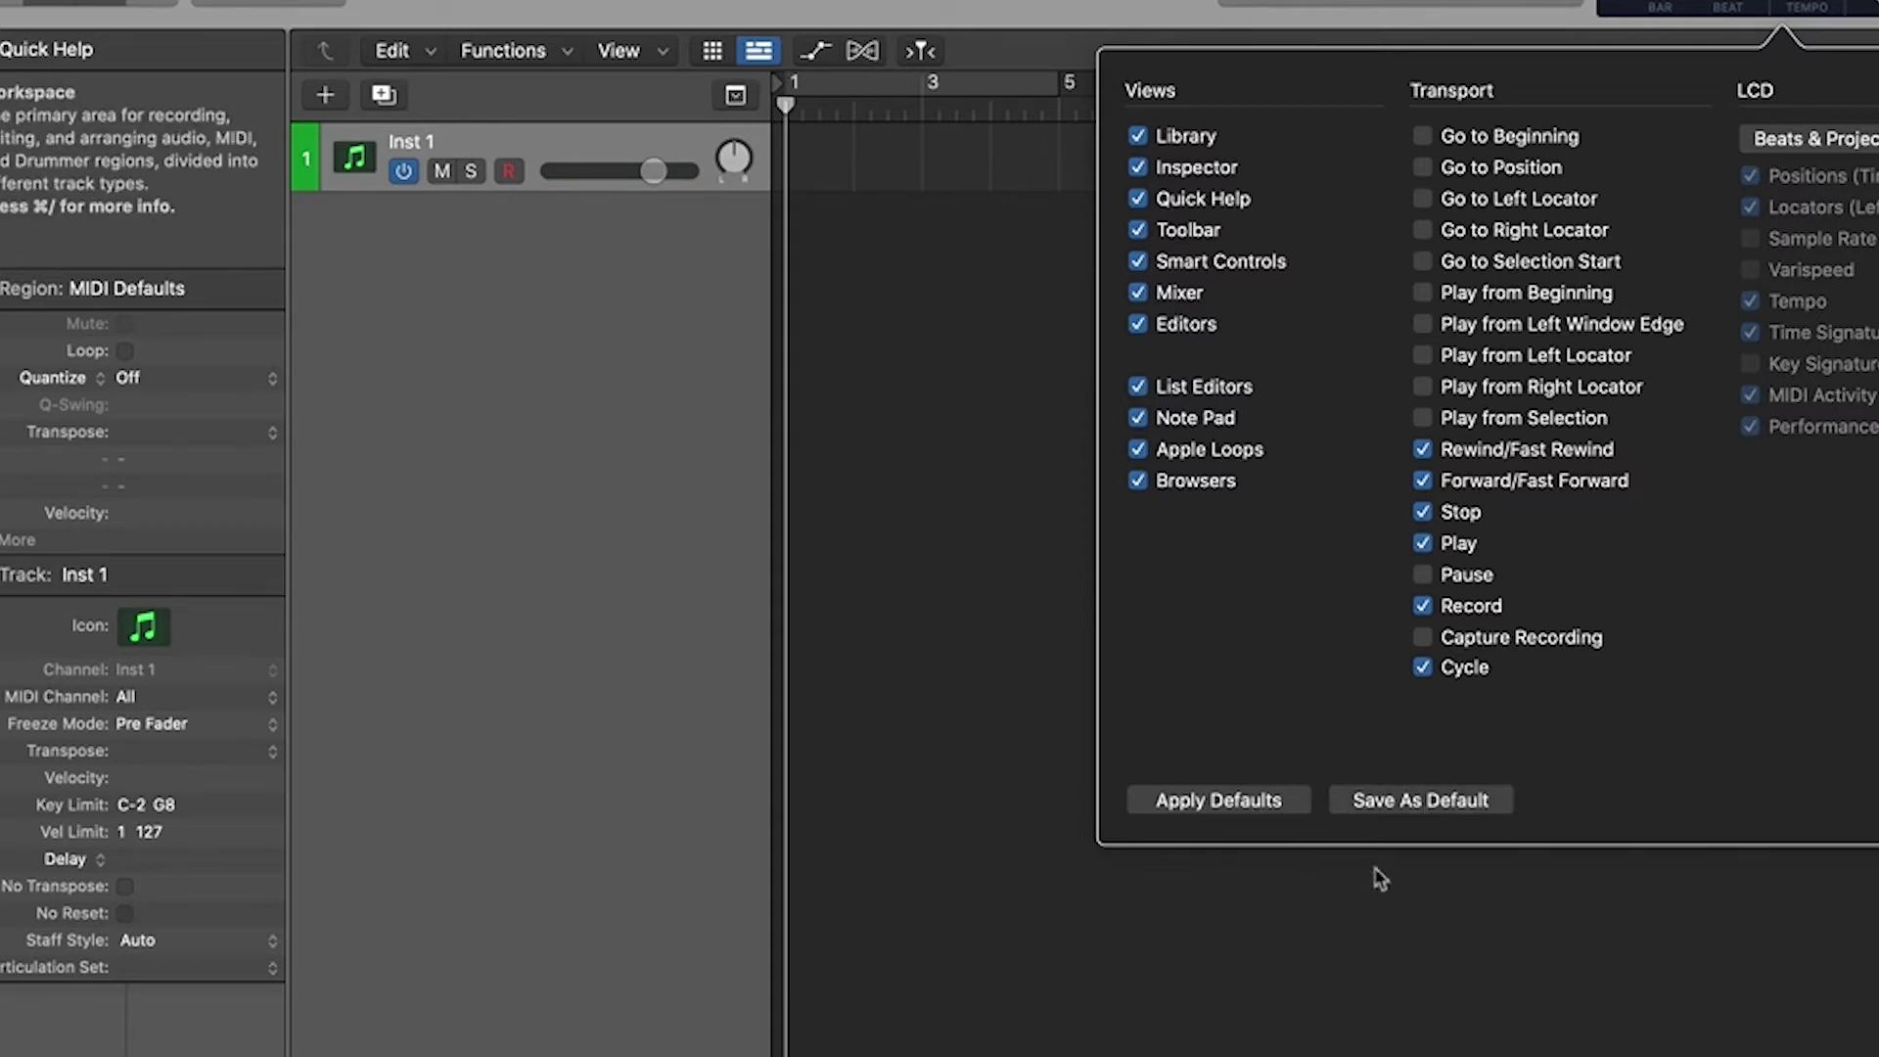
Dismiss the control bar customisation with the Performance meter now in the display.
key("Escape")
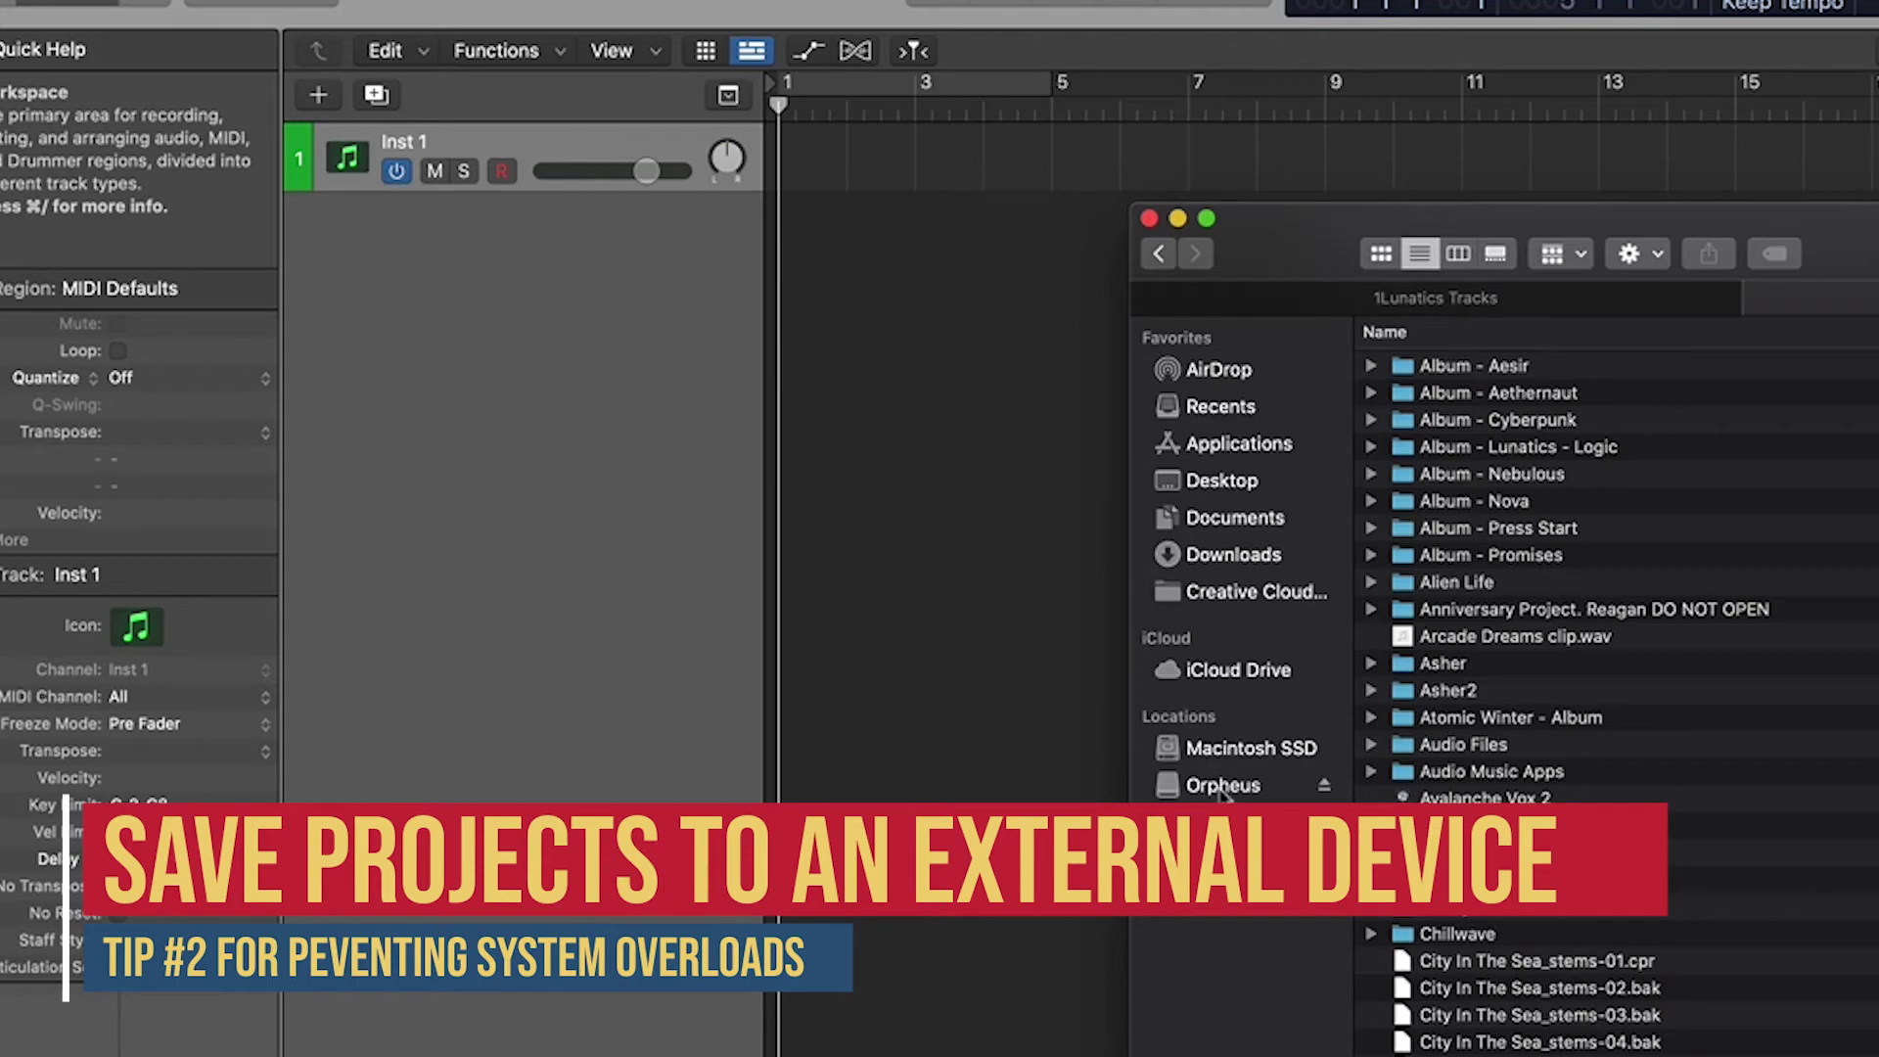
Scroll through the 1Lunatics Tracks folder listing, then close the Finder window.
scroll(1654, 808, "up", 1)
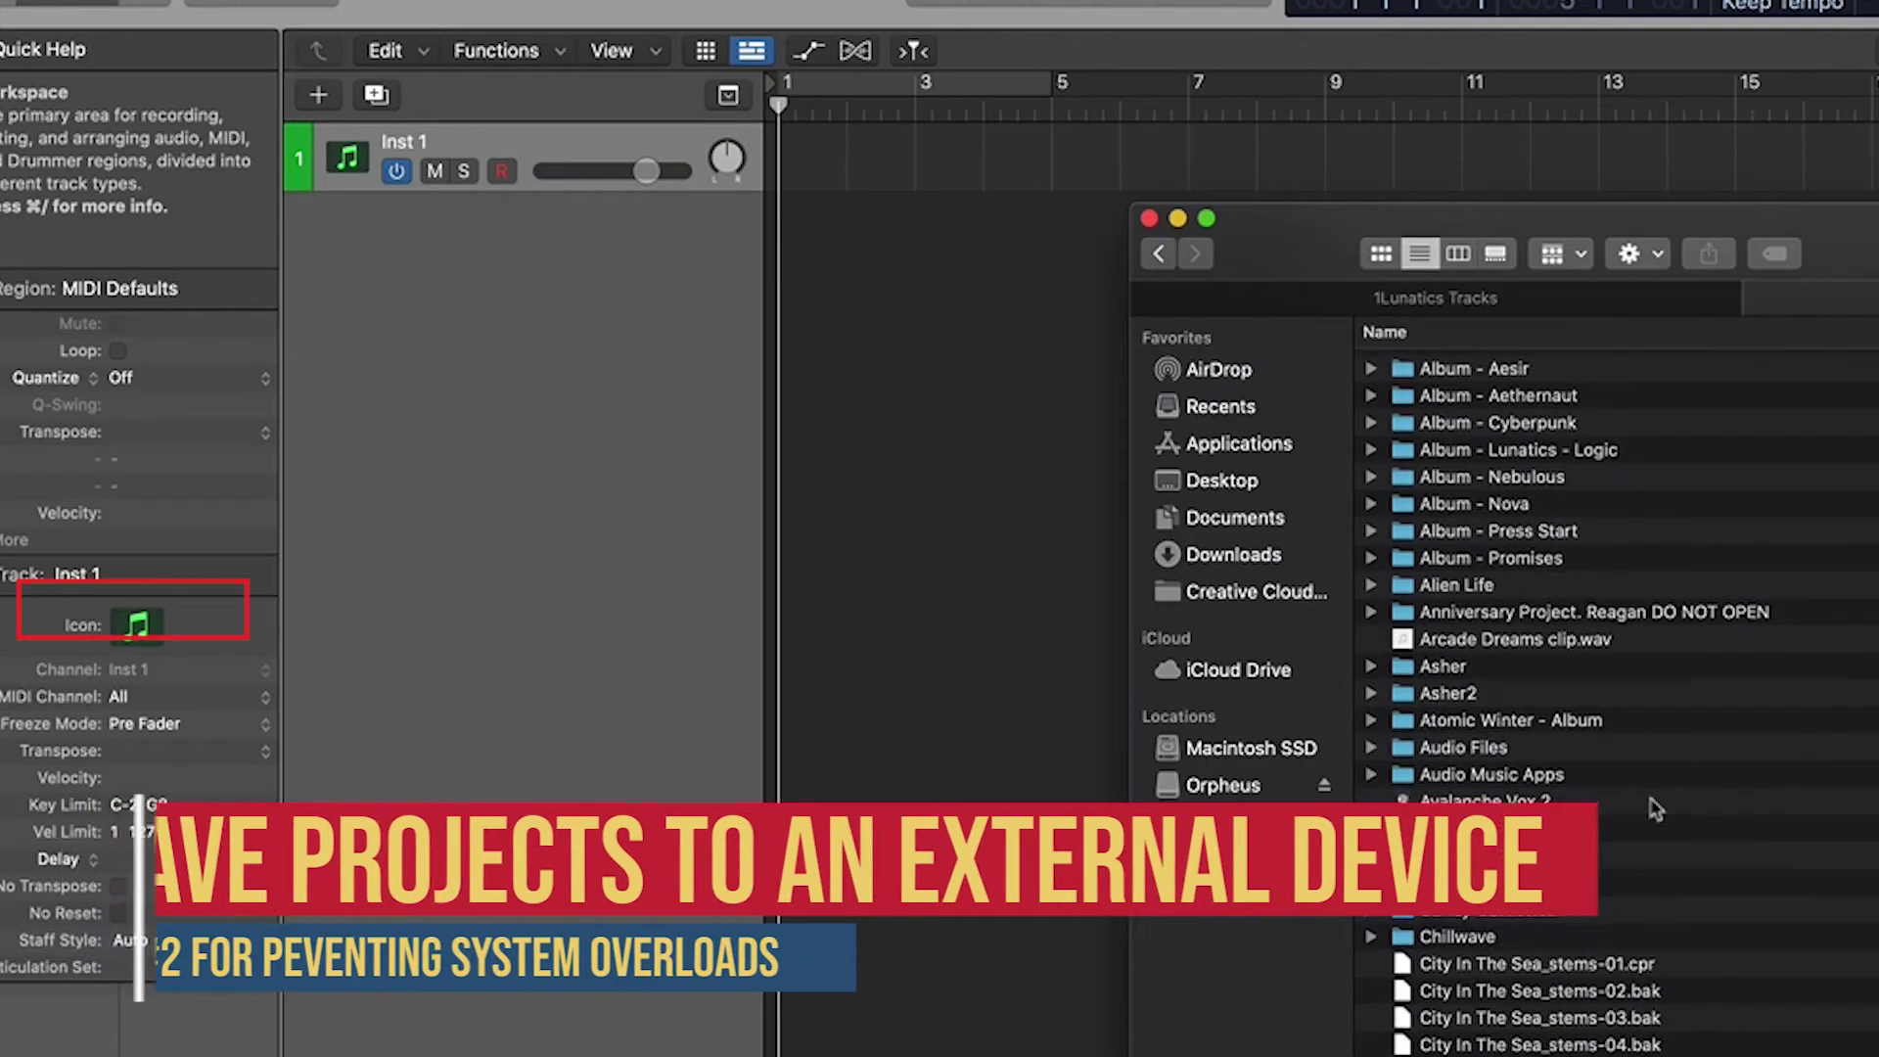
scroll(1654, 809, "down", 20)
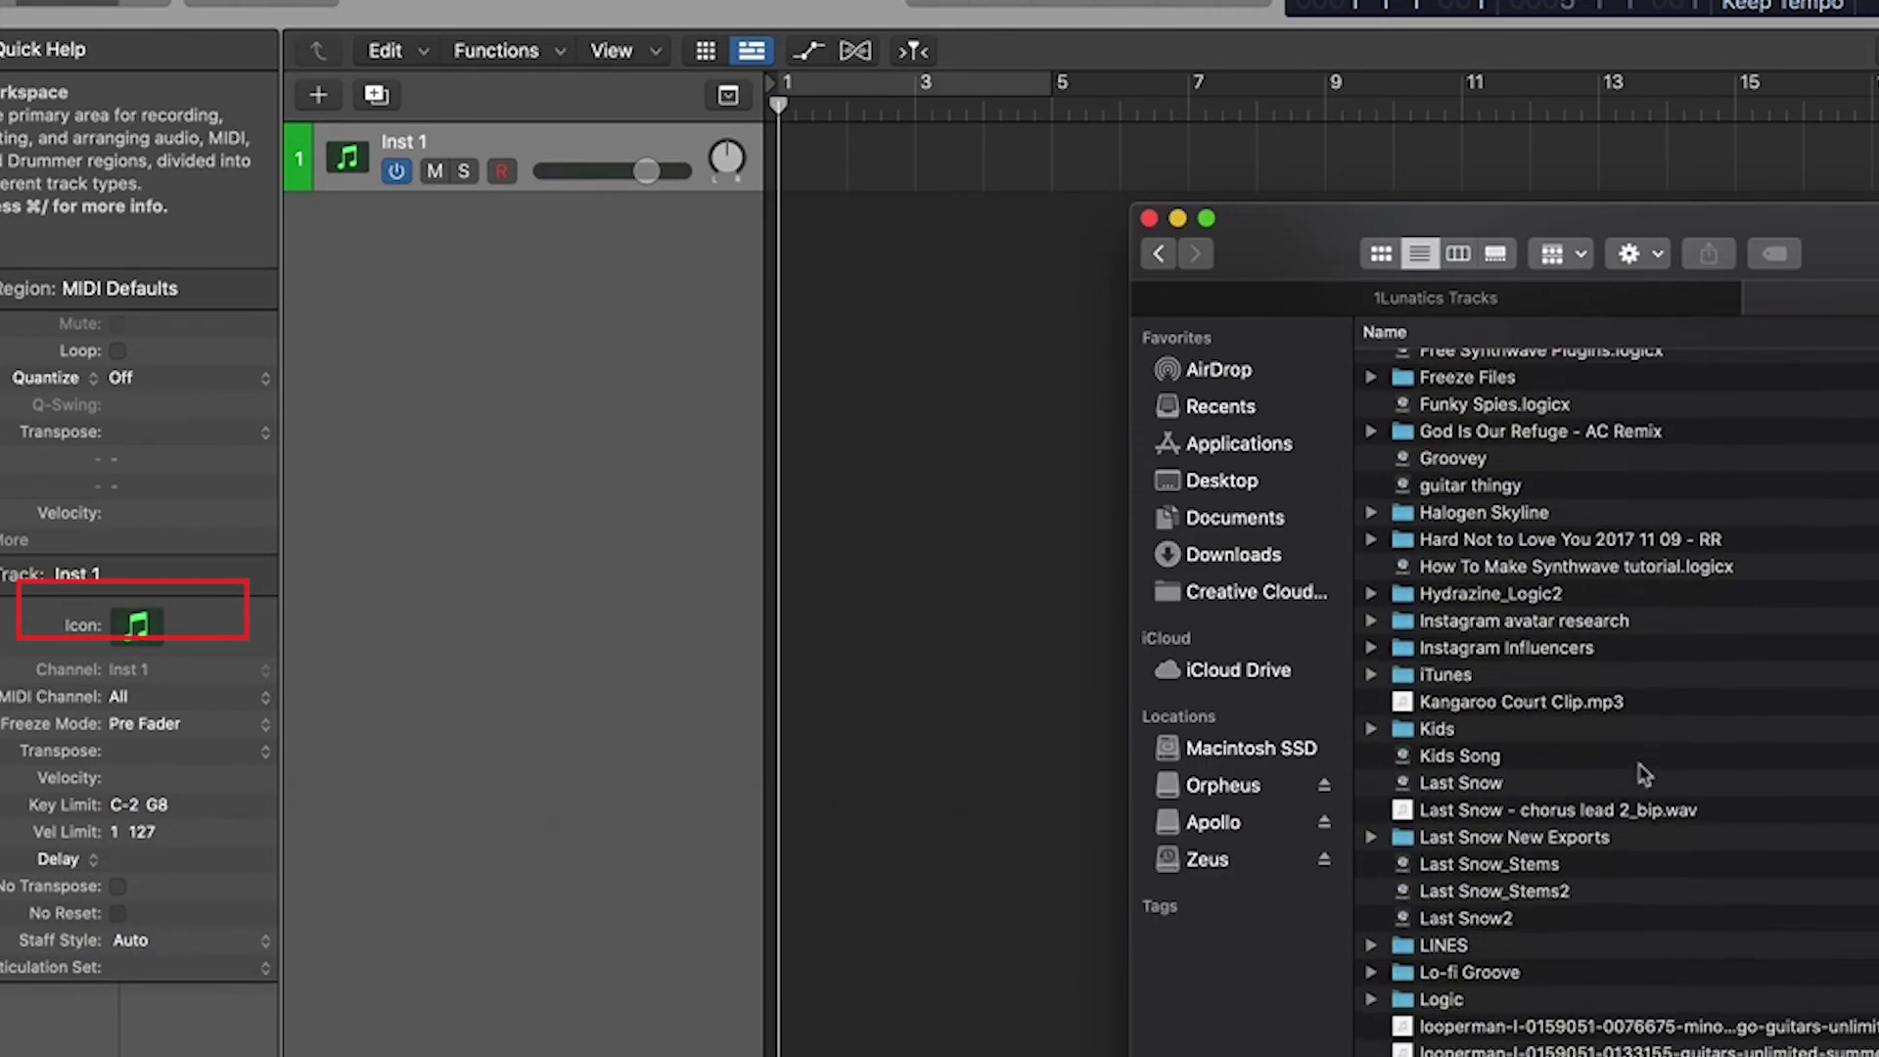
scroll(1644, 775, "up", 20)
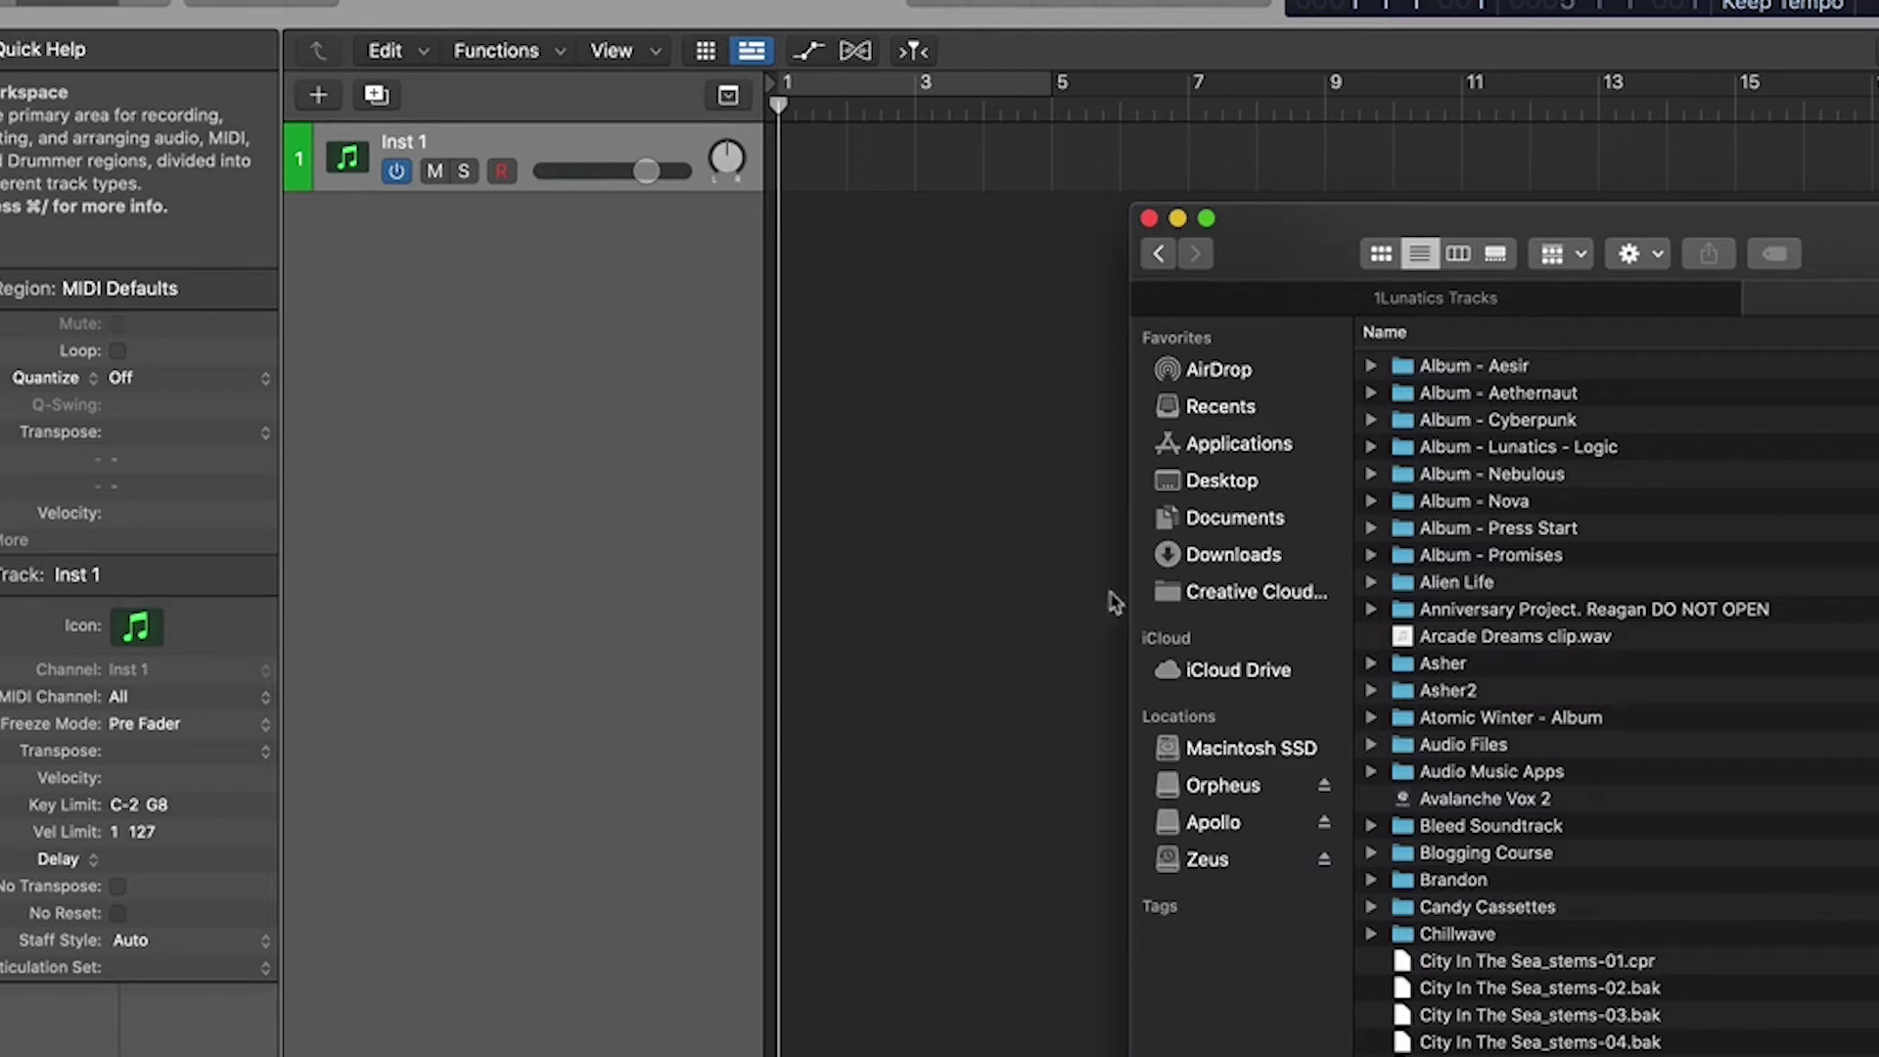
left_click(1150, 218)
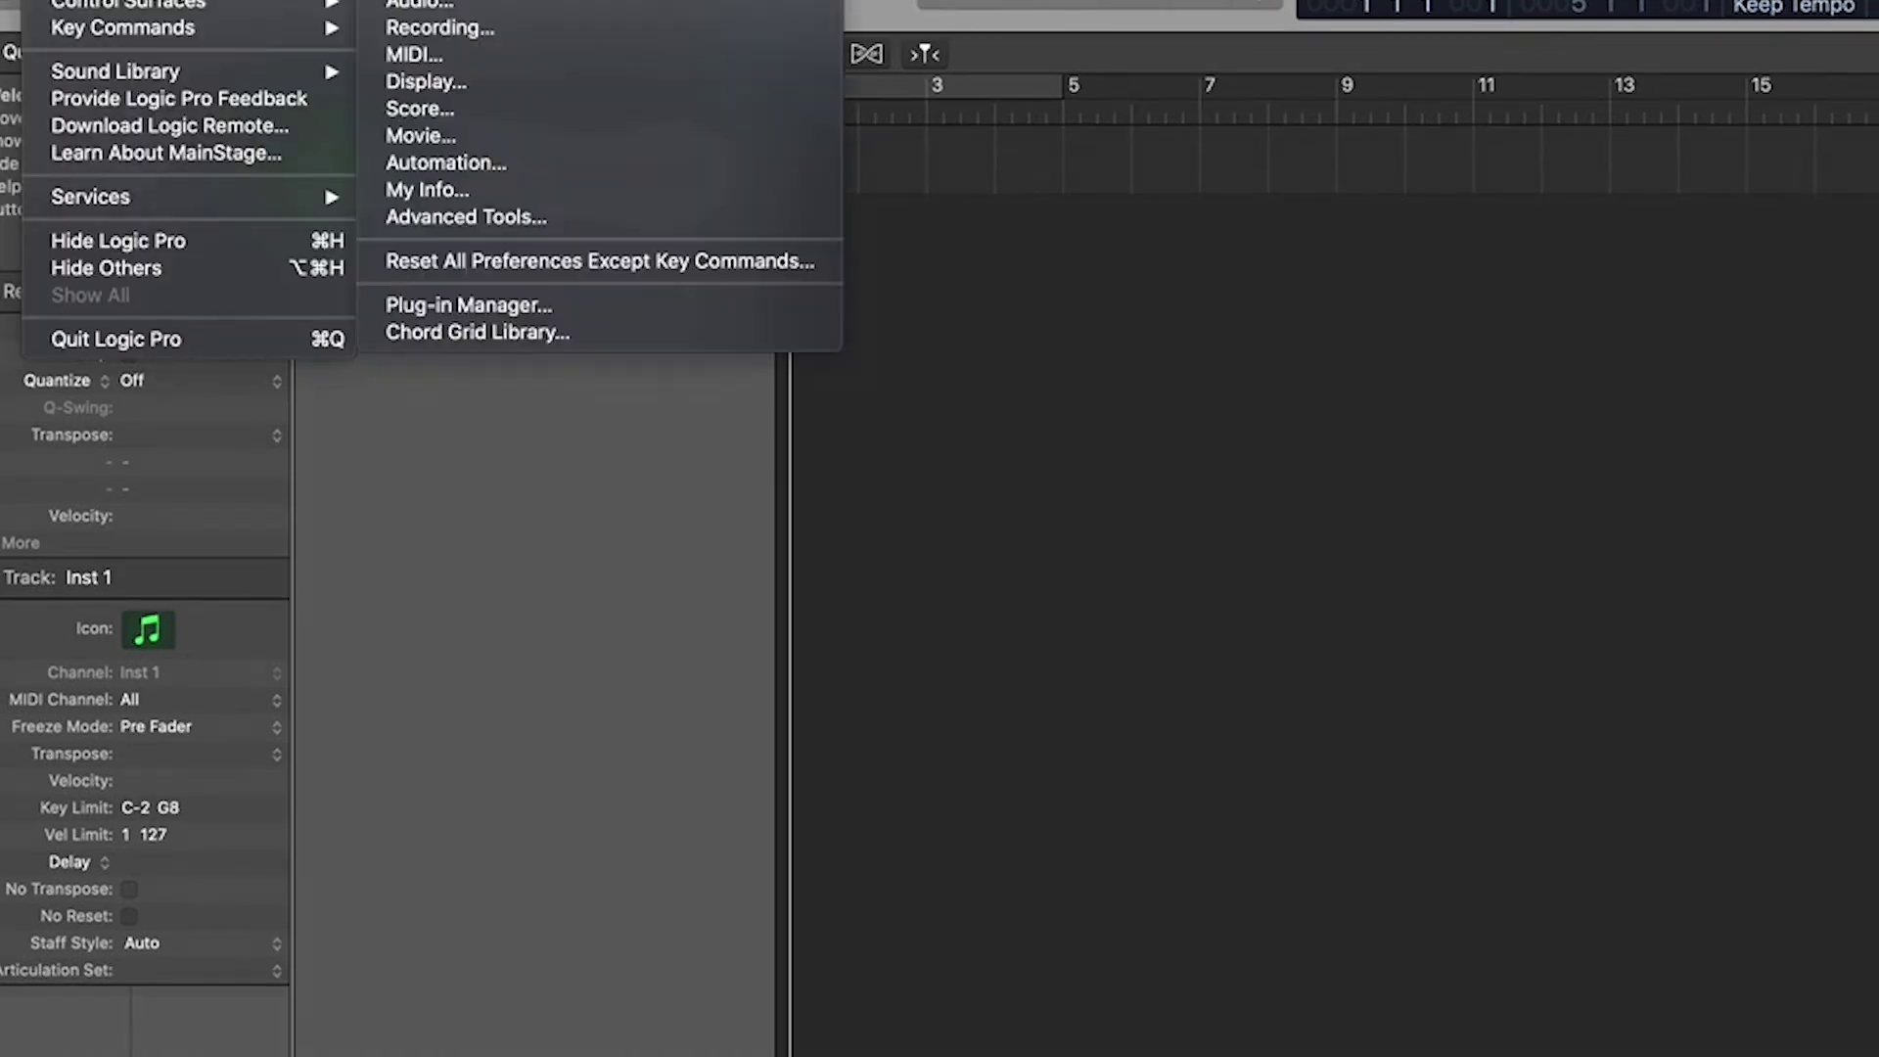
Open Logic Pro's Audio preferences and set the I/O buffer size to 1024.
mouse_move(323, 0)
left_click(492, 8)
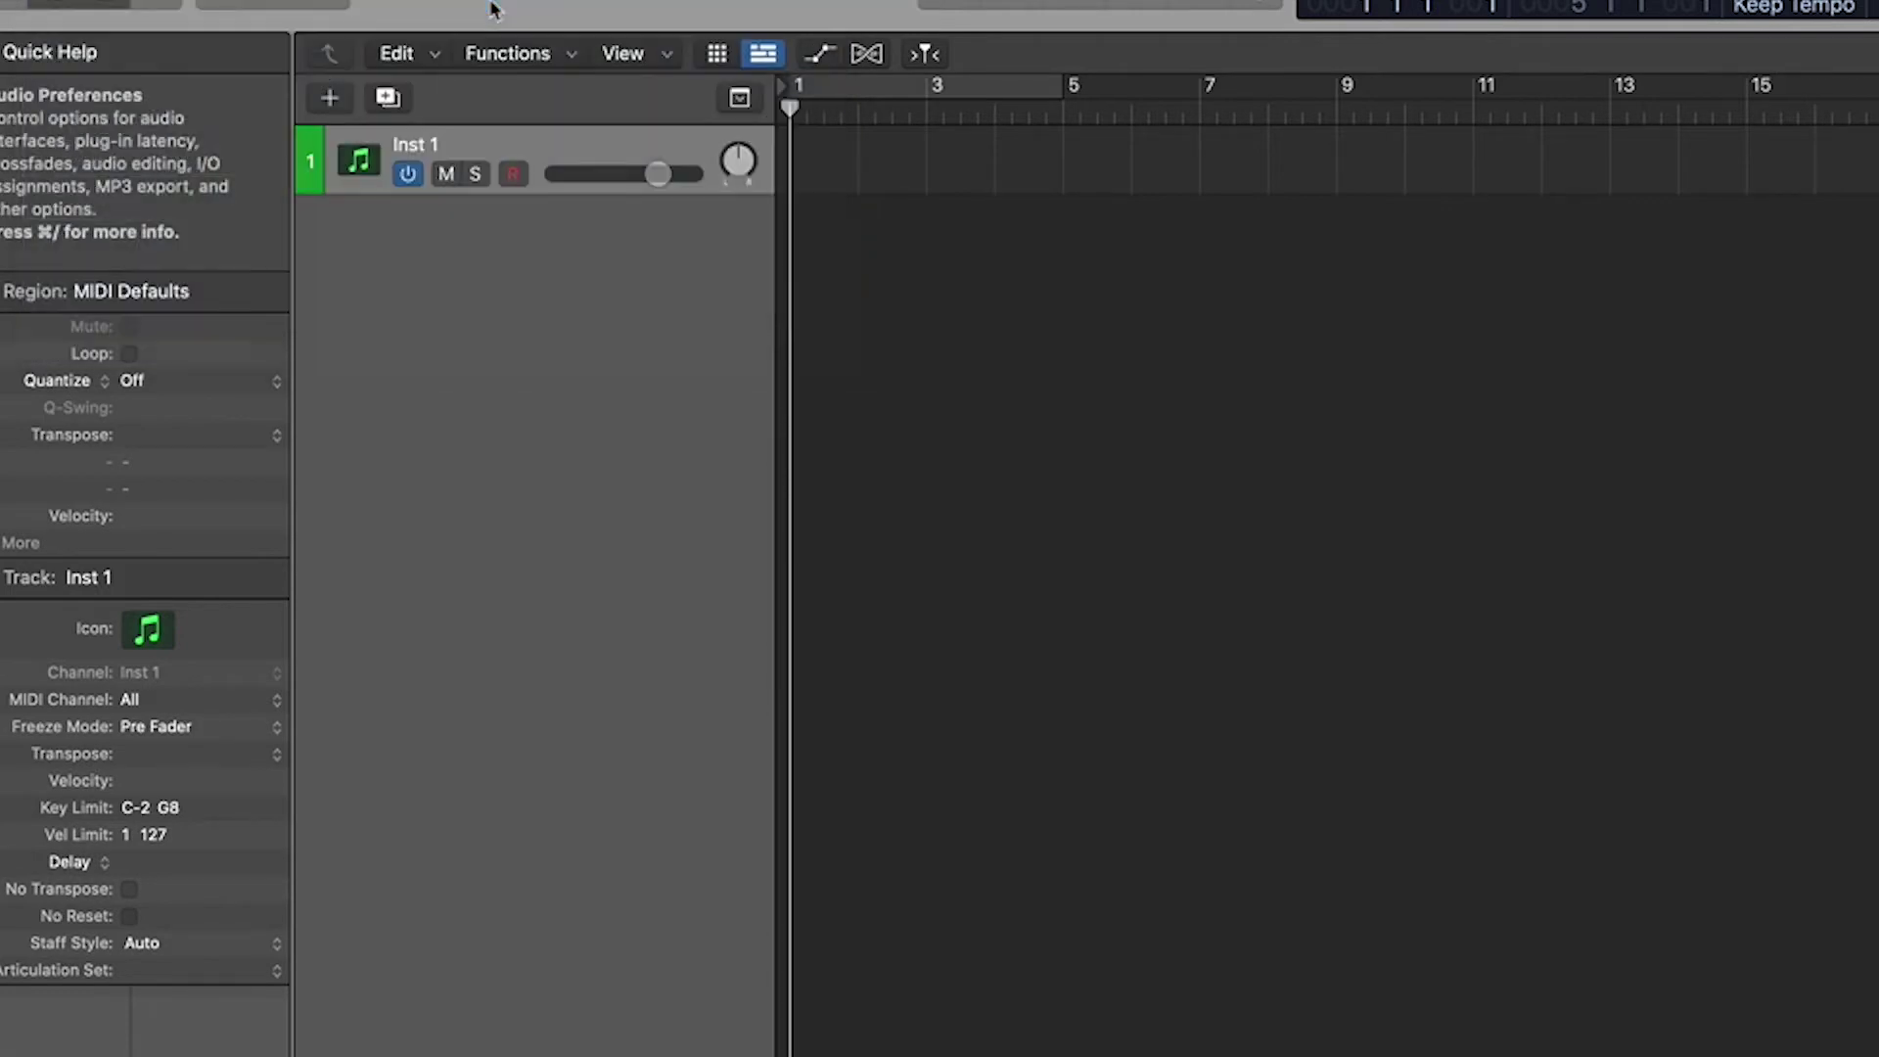
left_click(1664, 603)
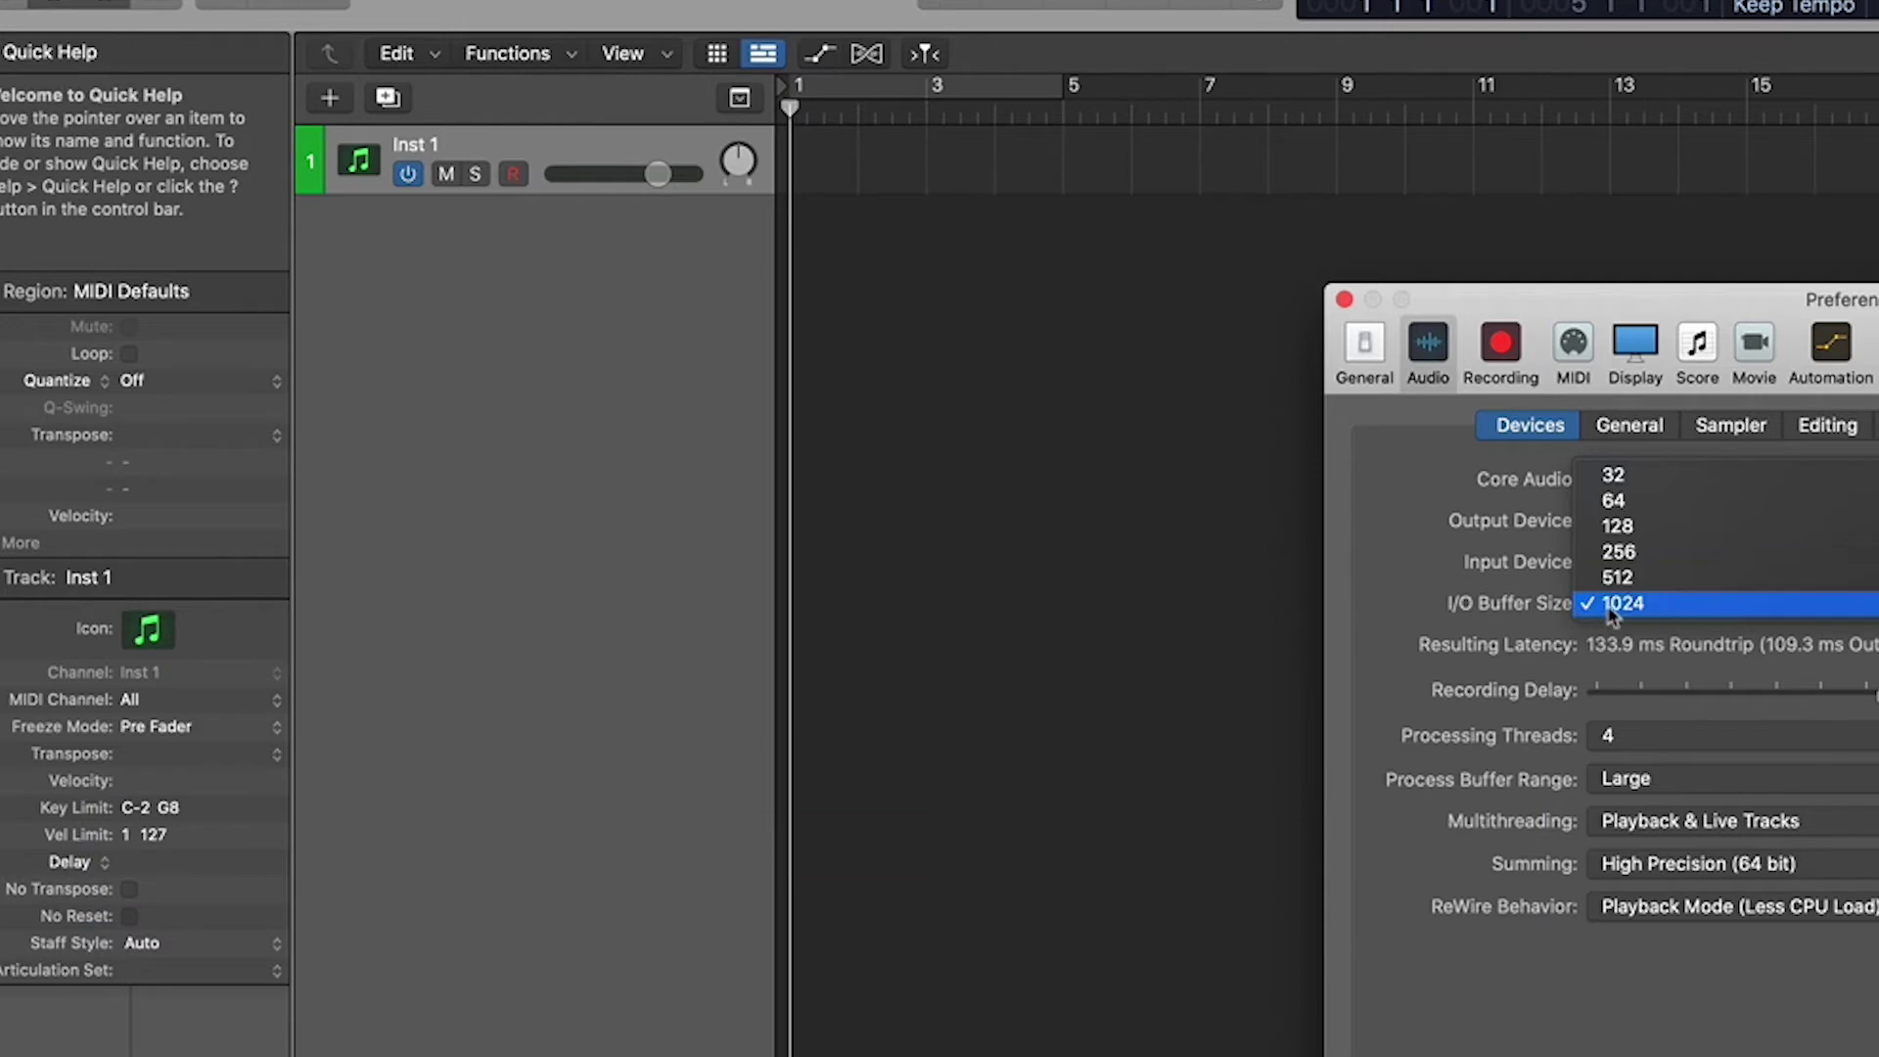
left_click(1685, 609)
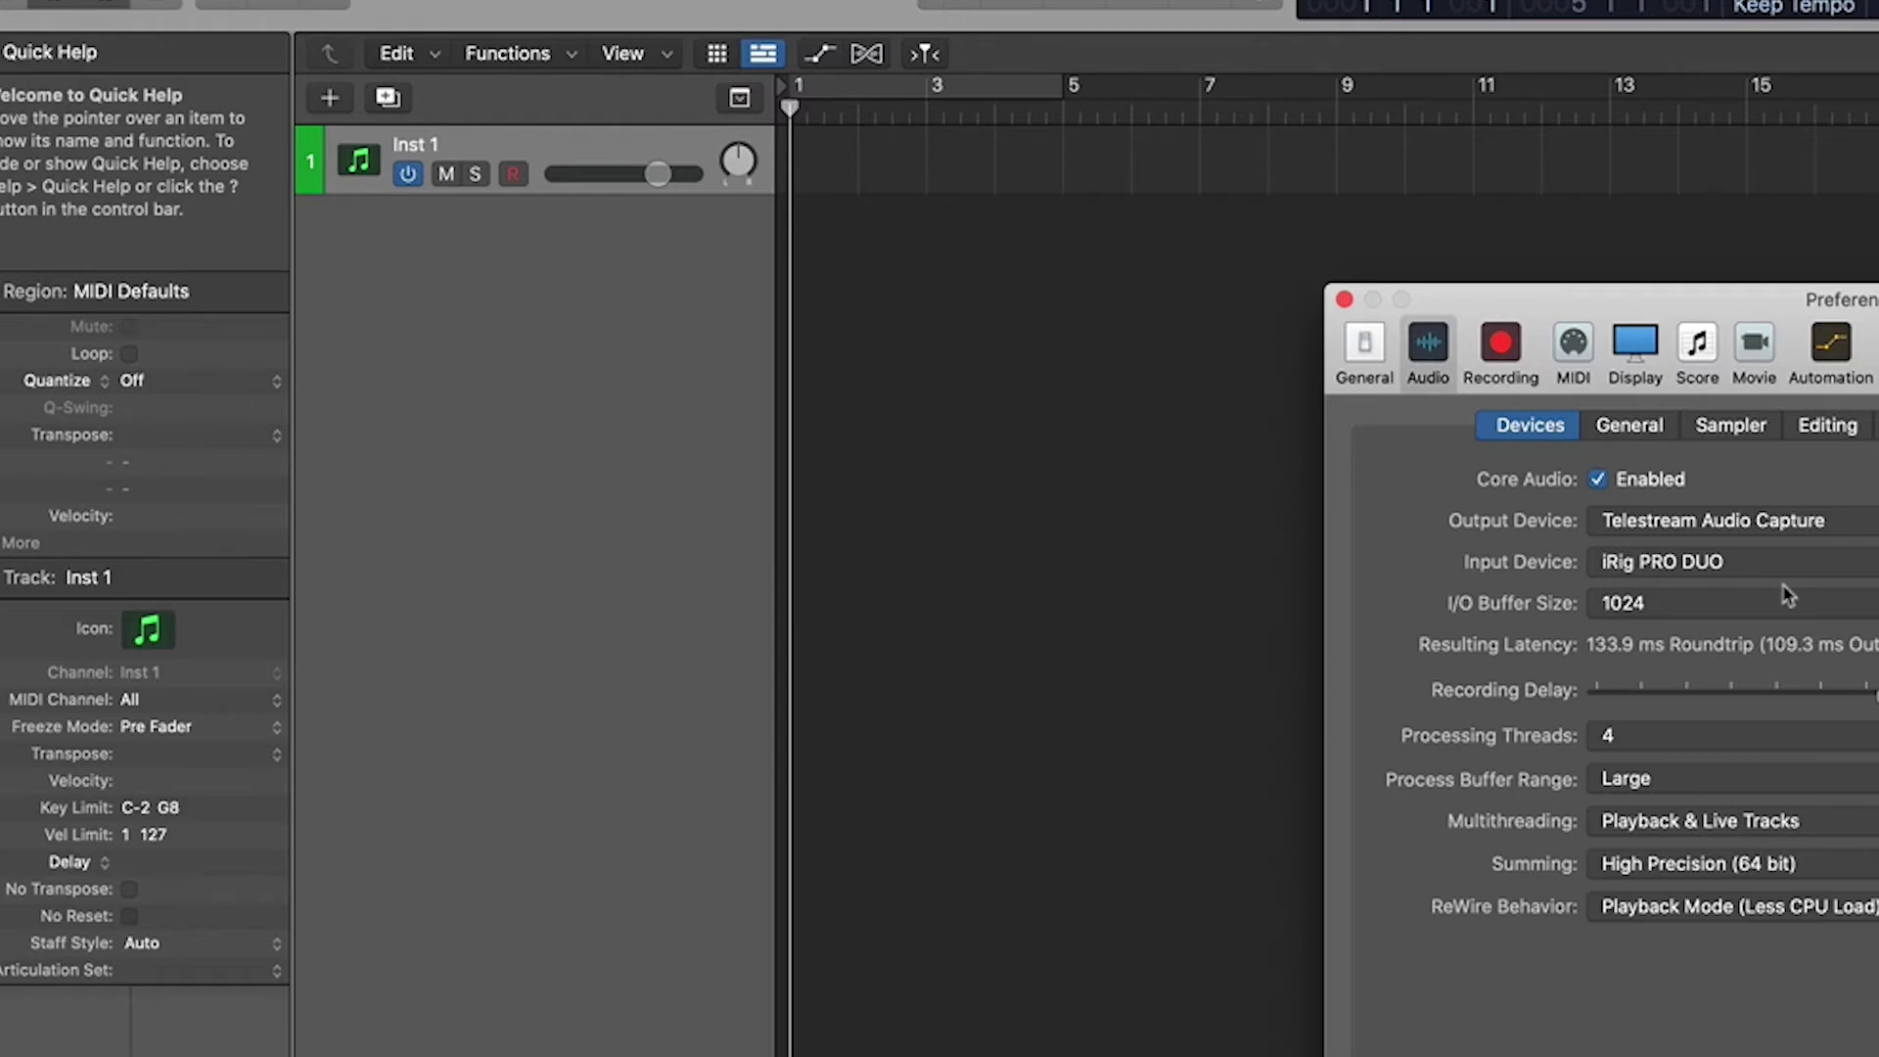
left_click(1694, 786)
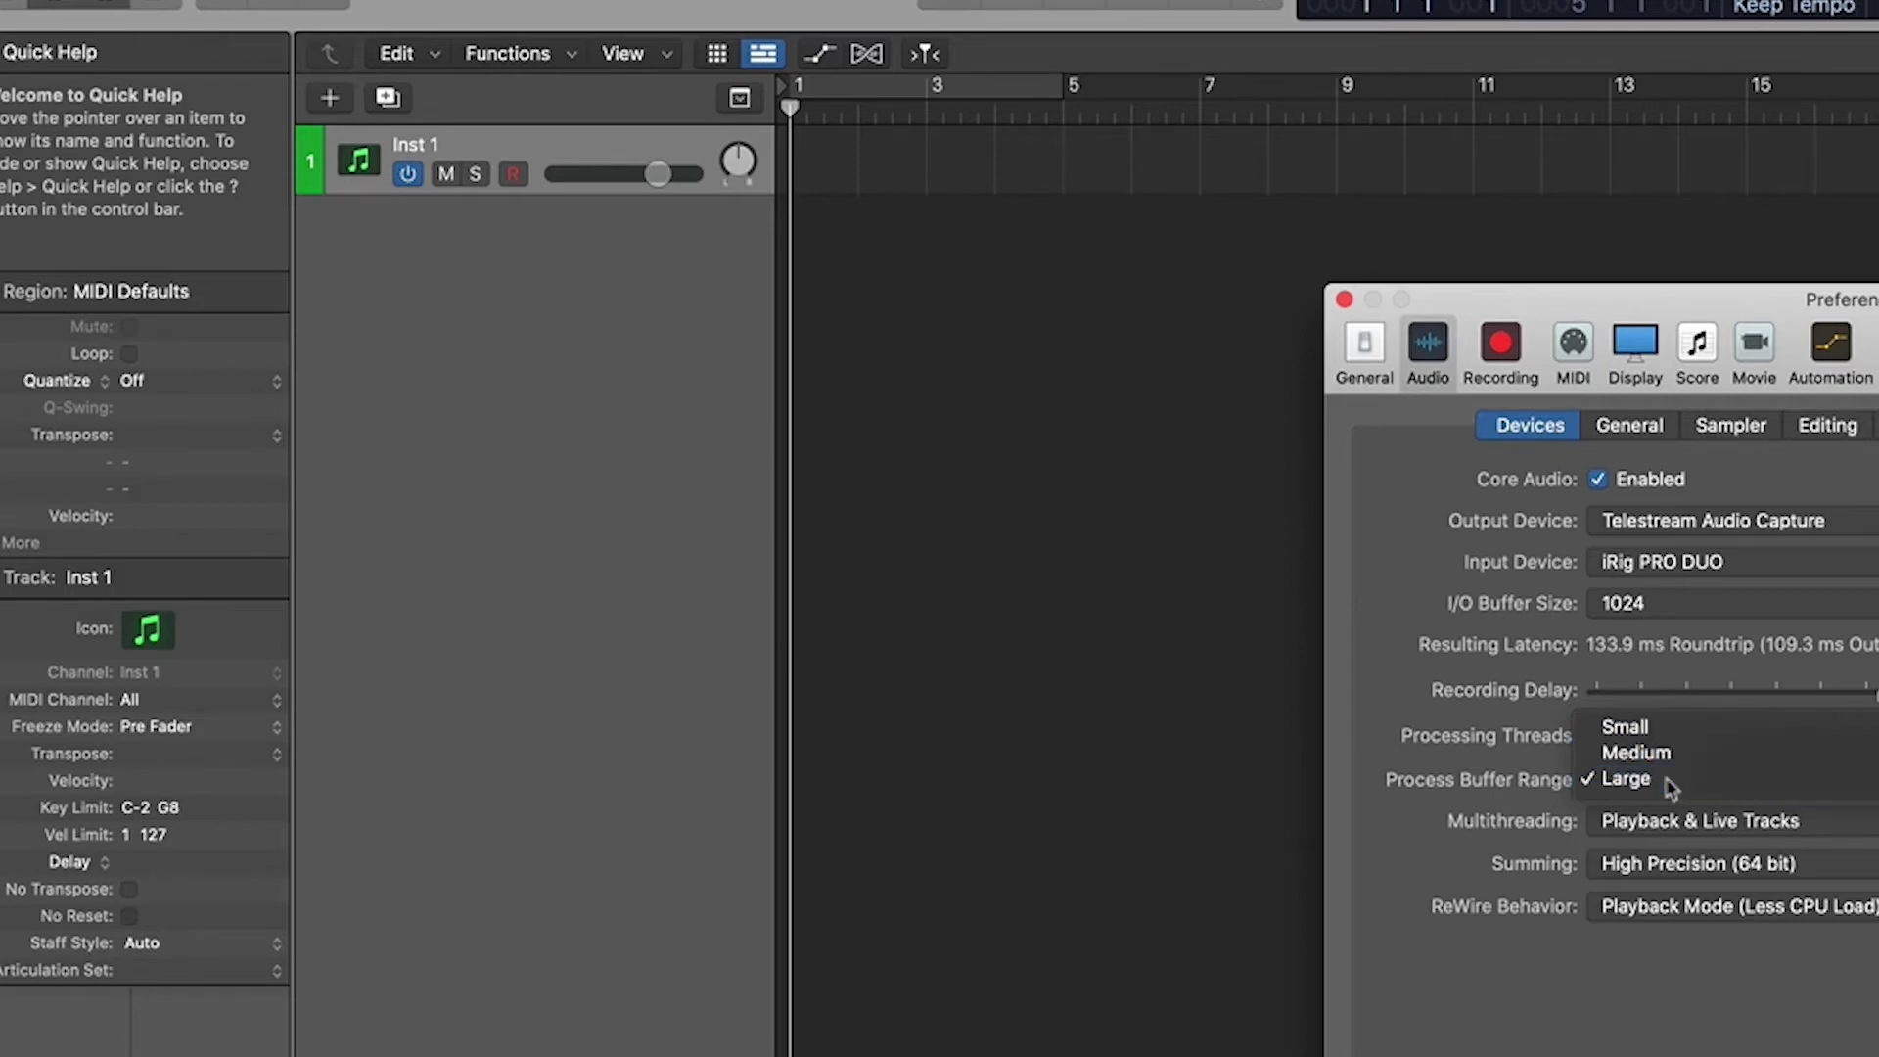
Set process buffer range to Large, keep multithreading at Playback & Live Tracks, close Preferences.
left_click(1670, 780)
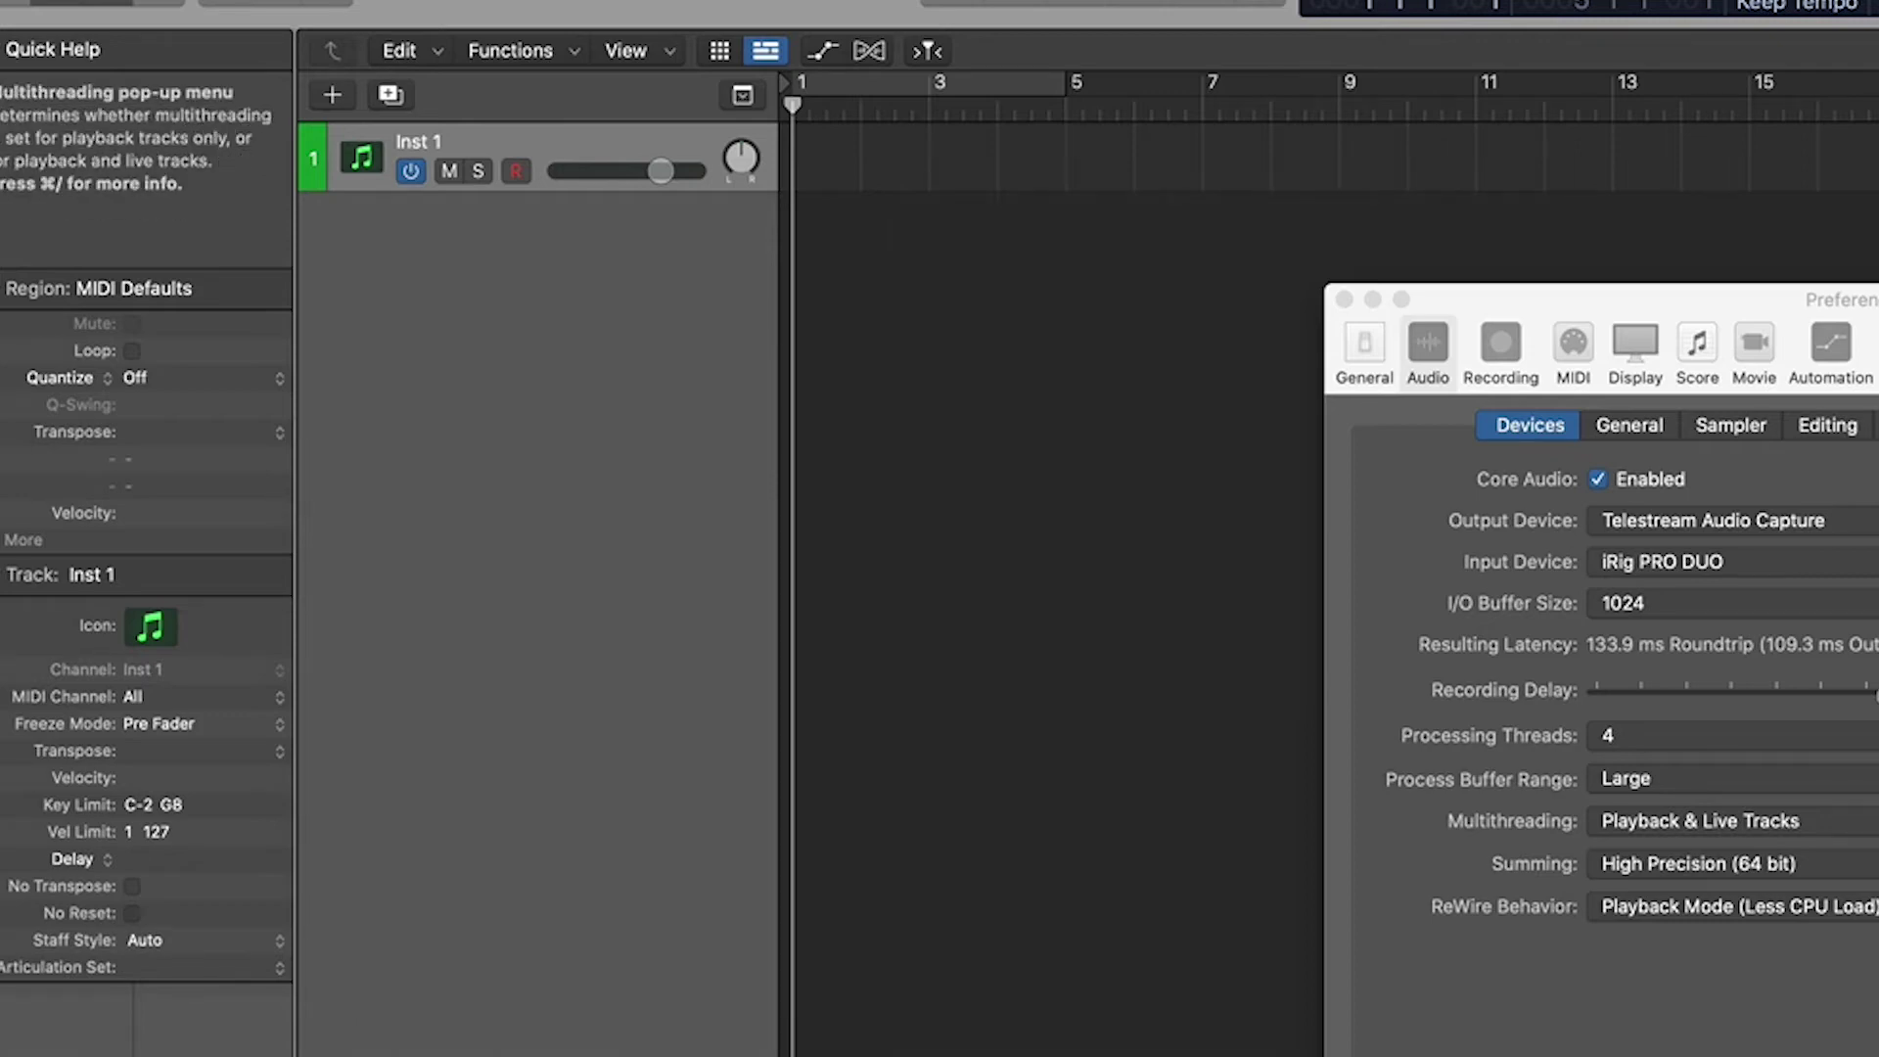
left_click(1700, 820)
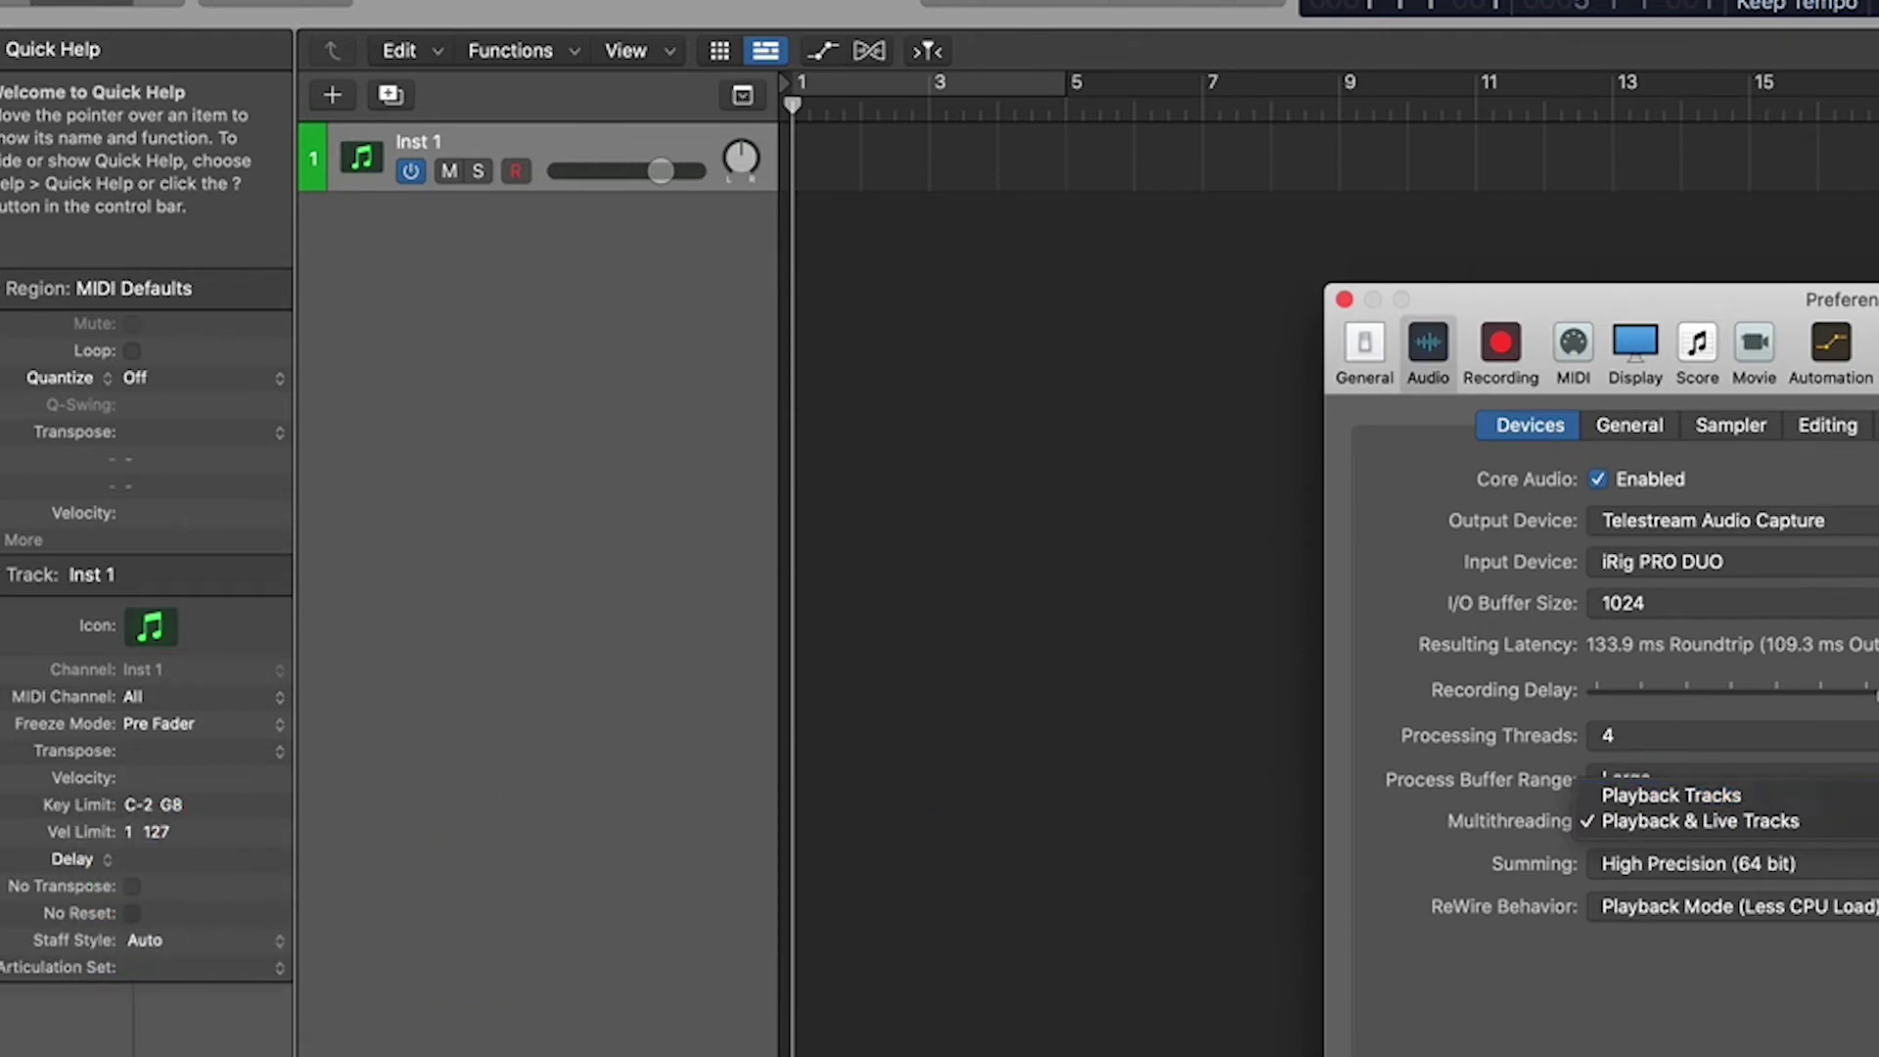
key("Escape")
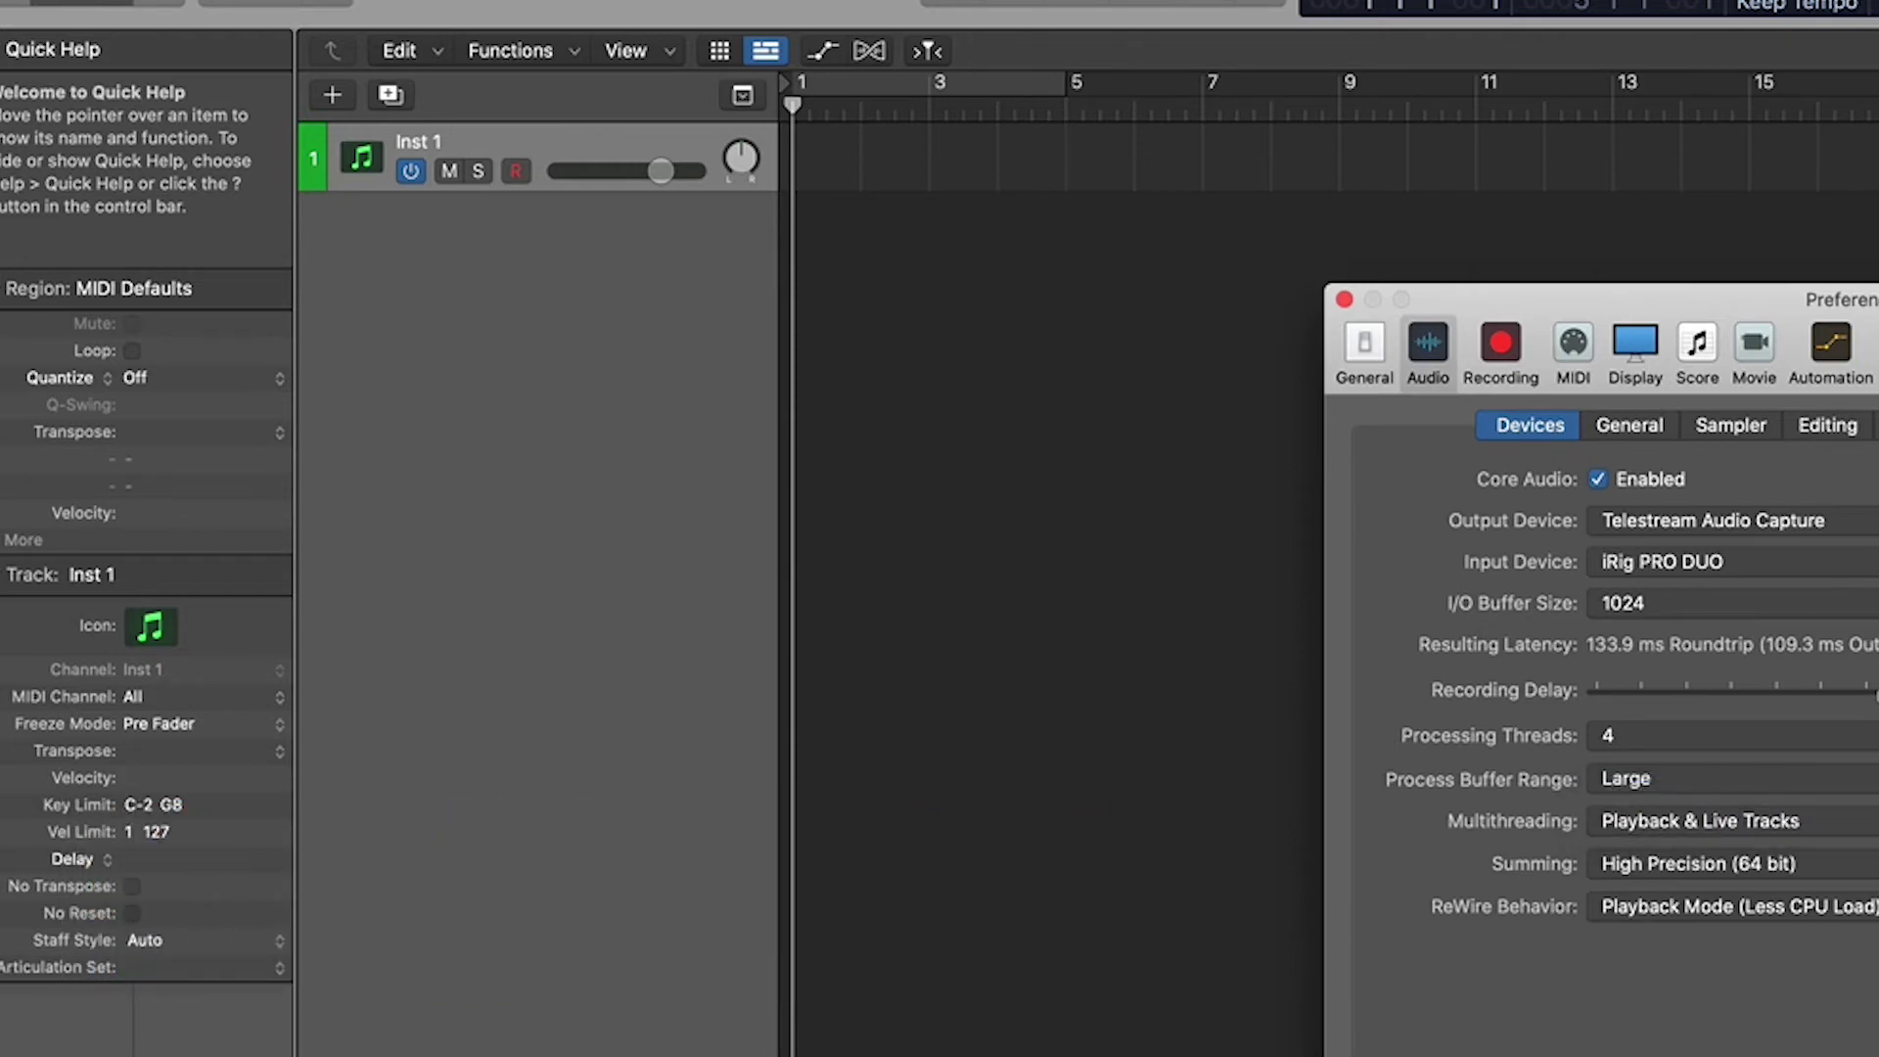
left_click(1206, 490)
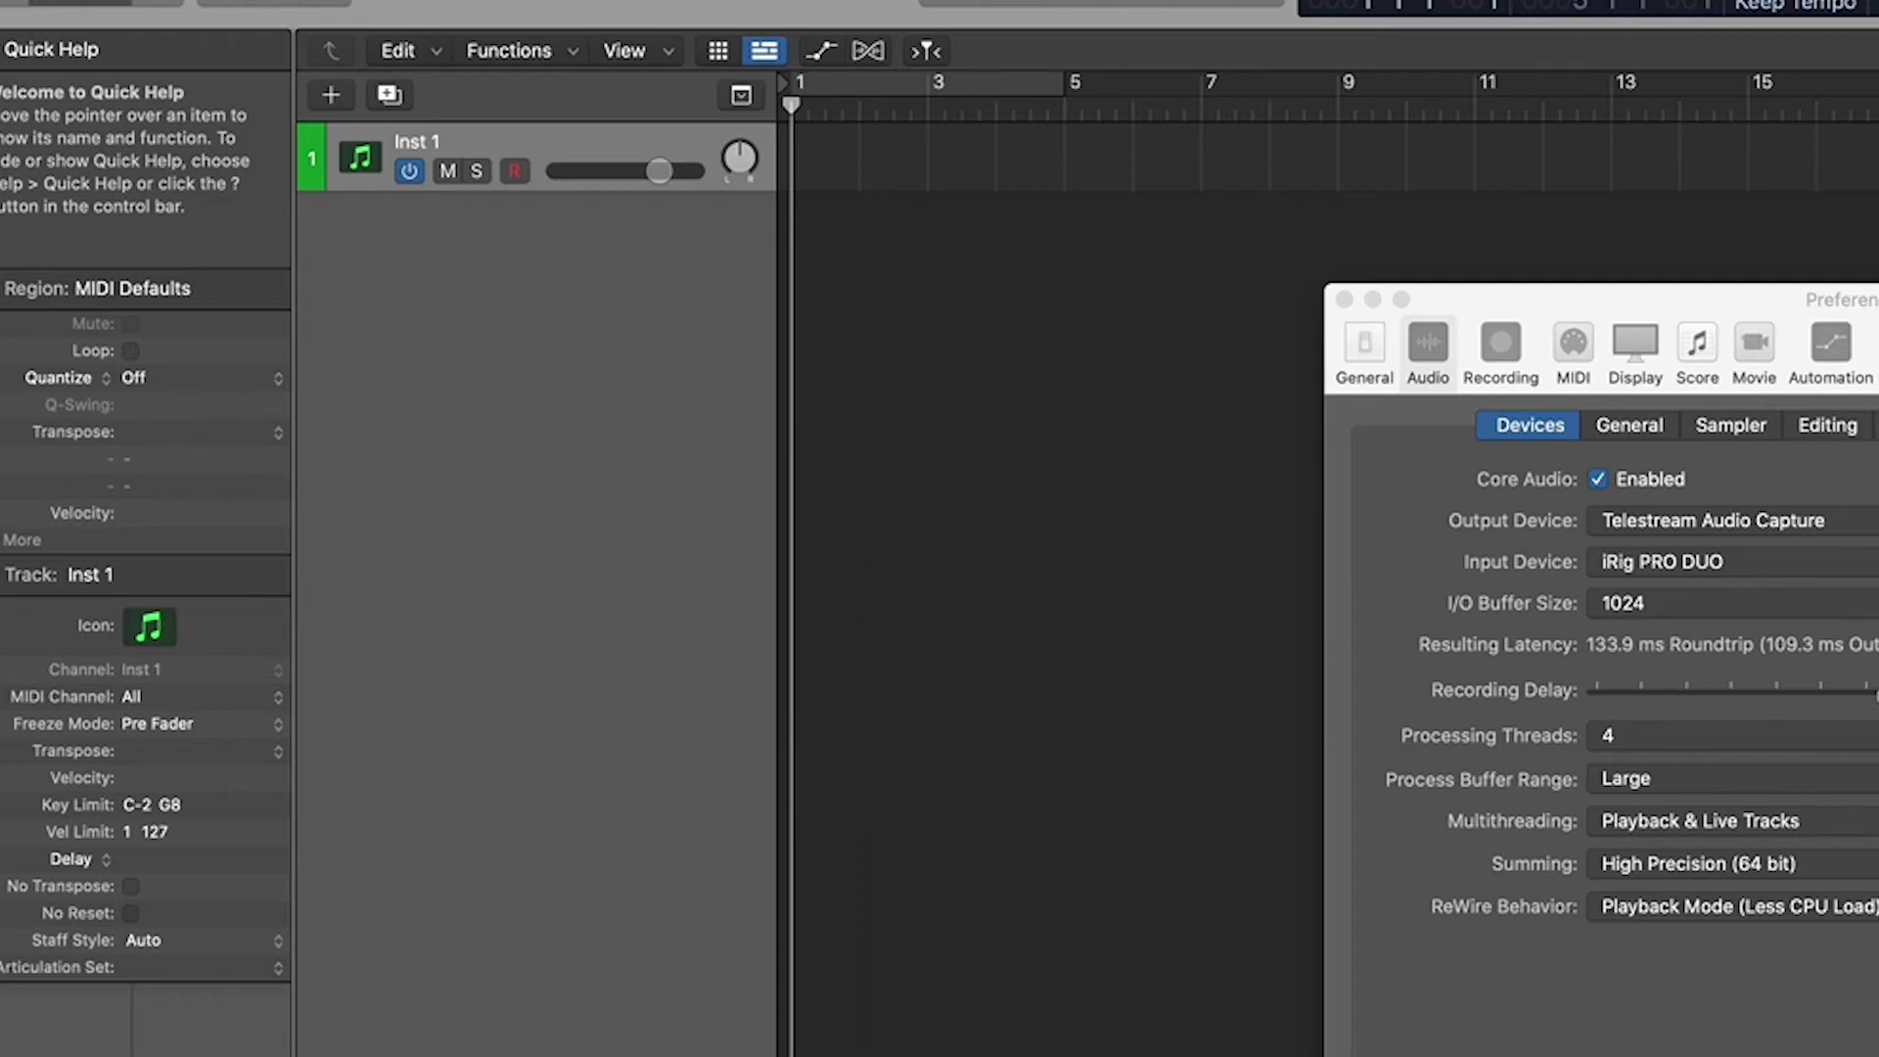
left_click(1703, 820)
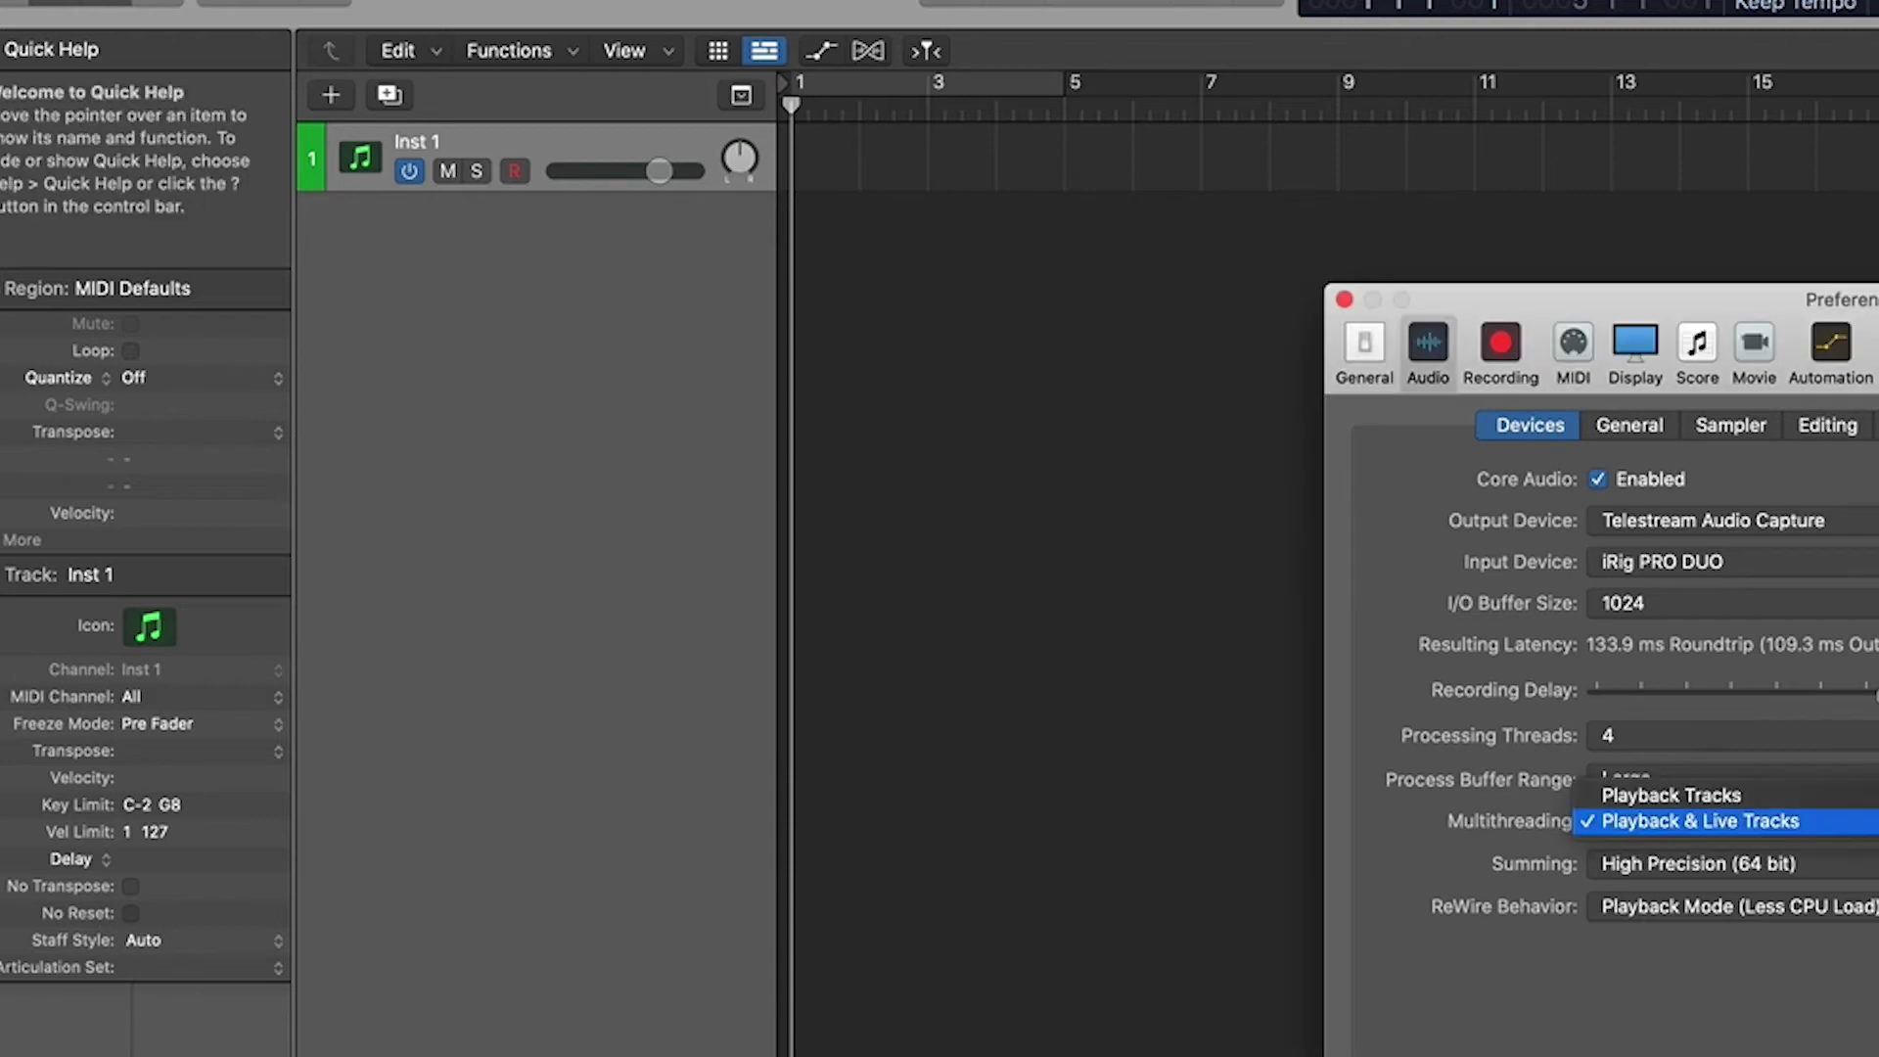
left_click(1703, 820)
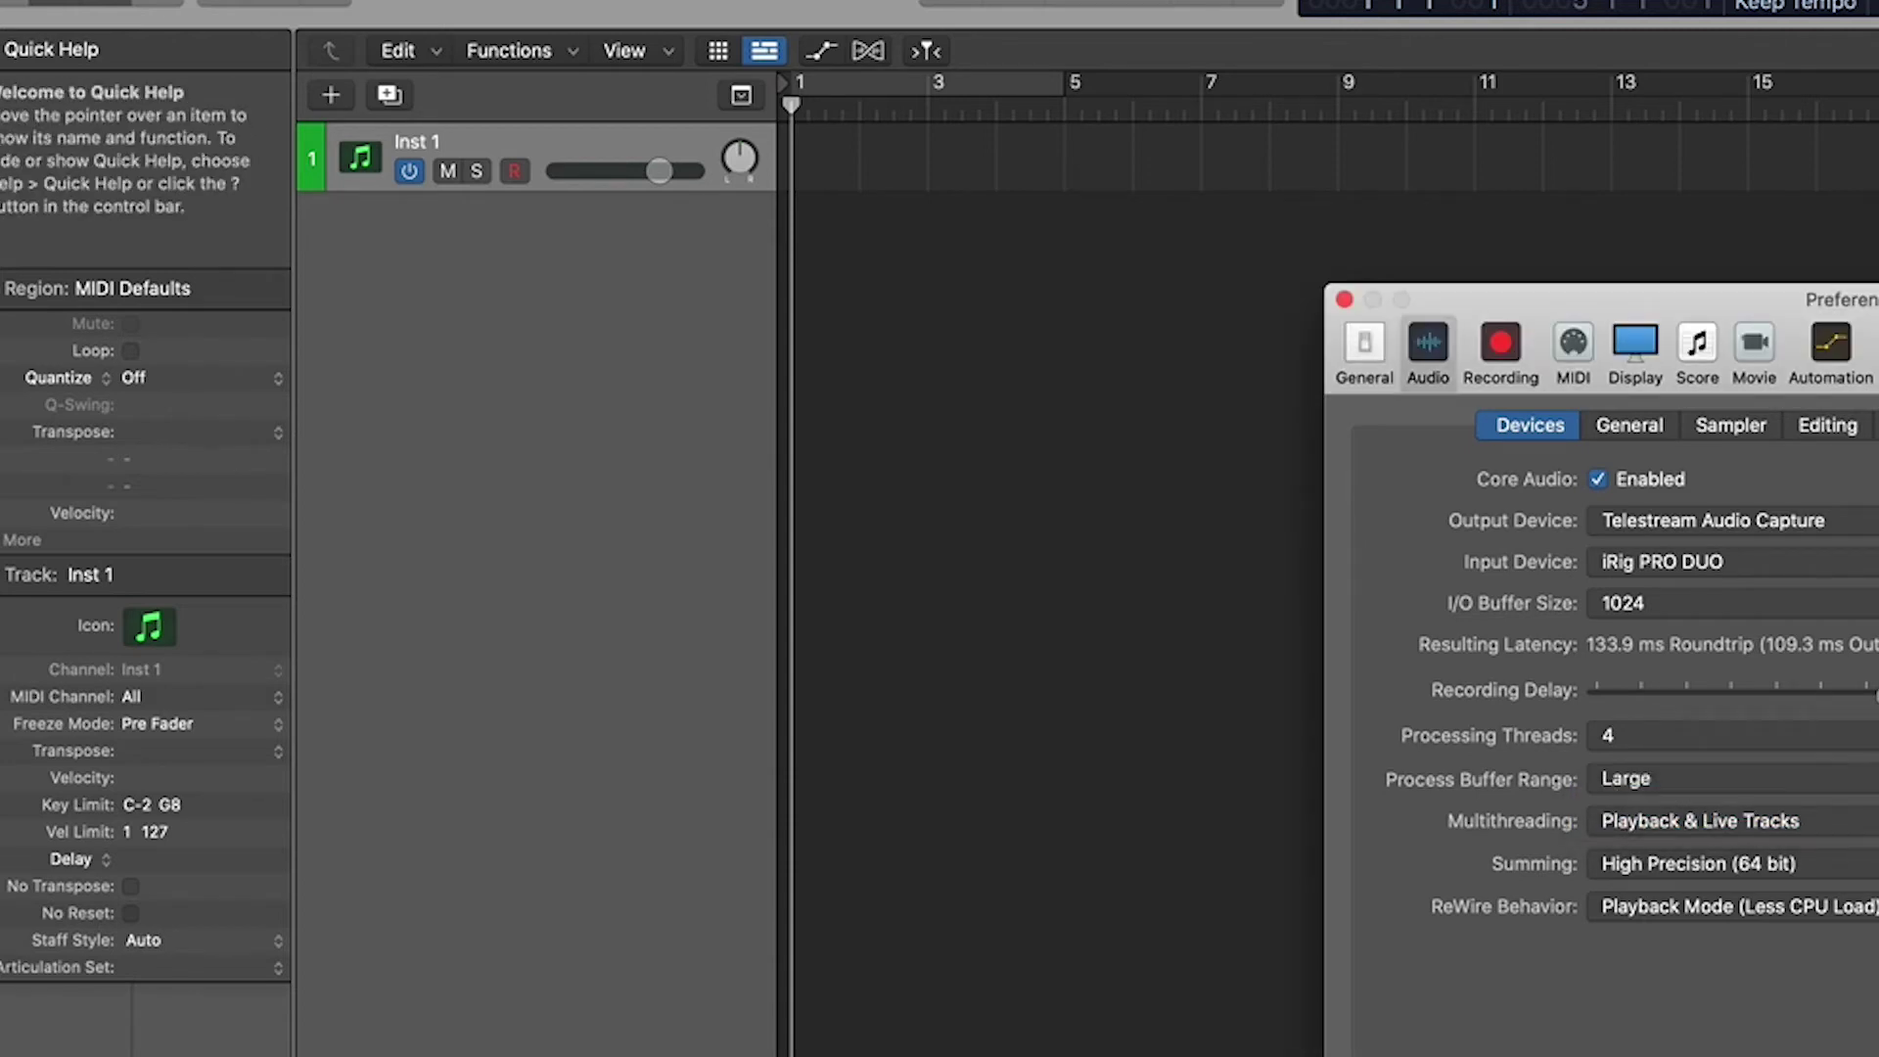
key("super+w")
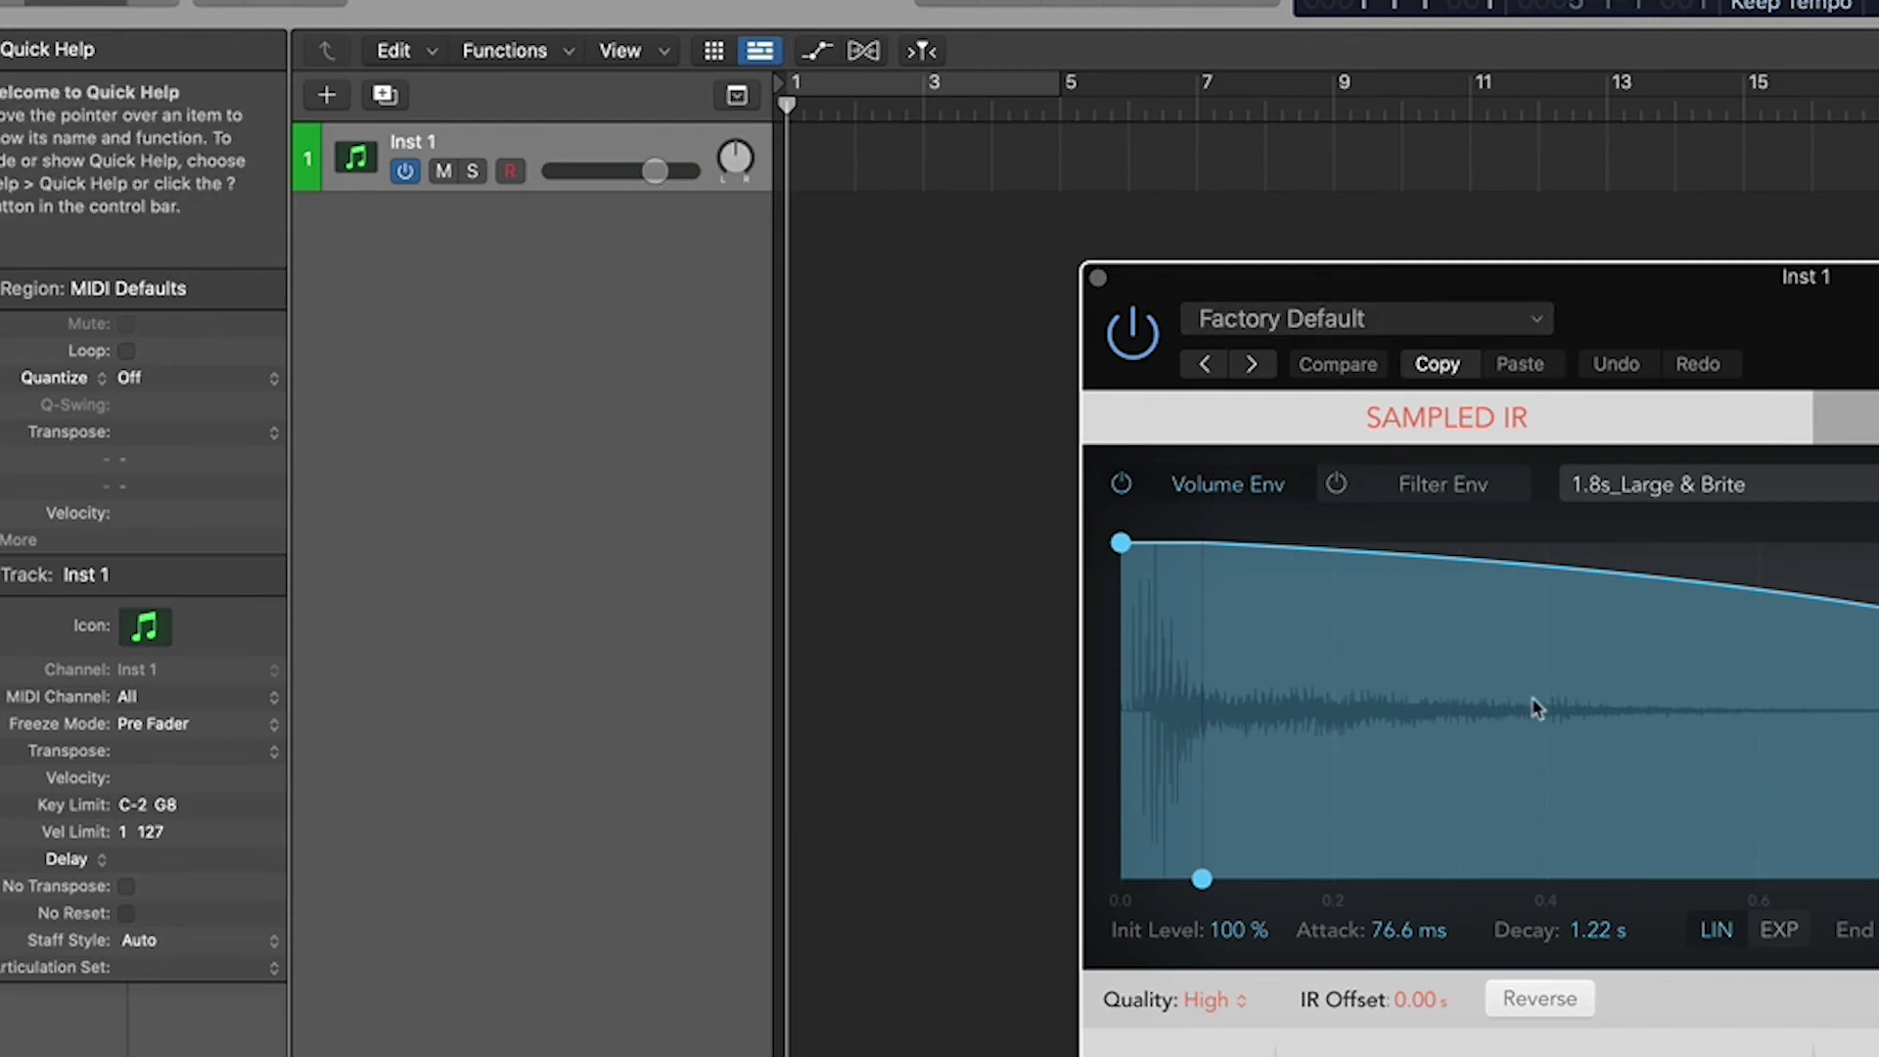
Close Space Designer and remove it from Inst 1's effect slot, leaving No Plug-in.
left_click_drag(1439, 418, 1567, 488)
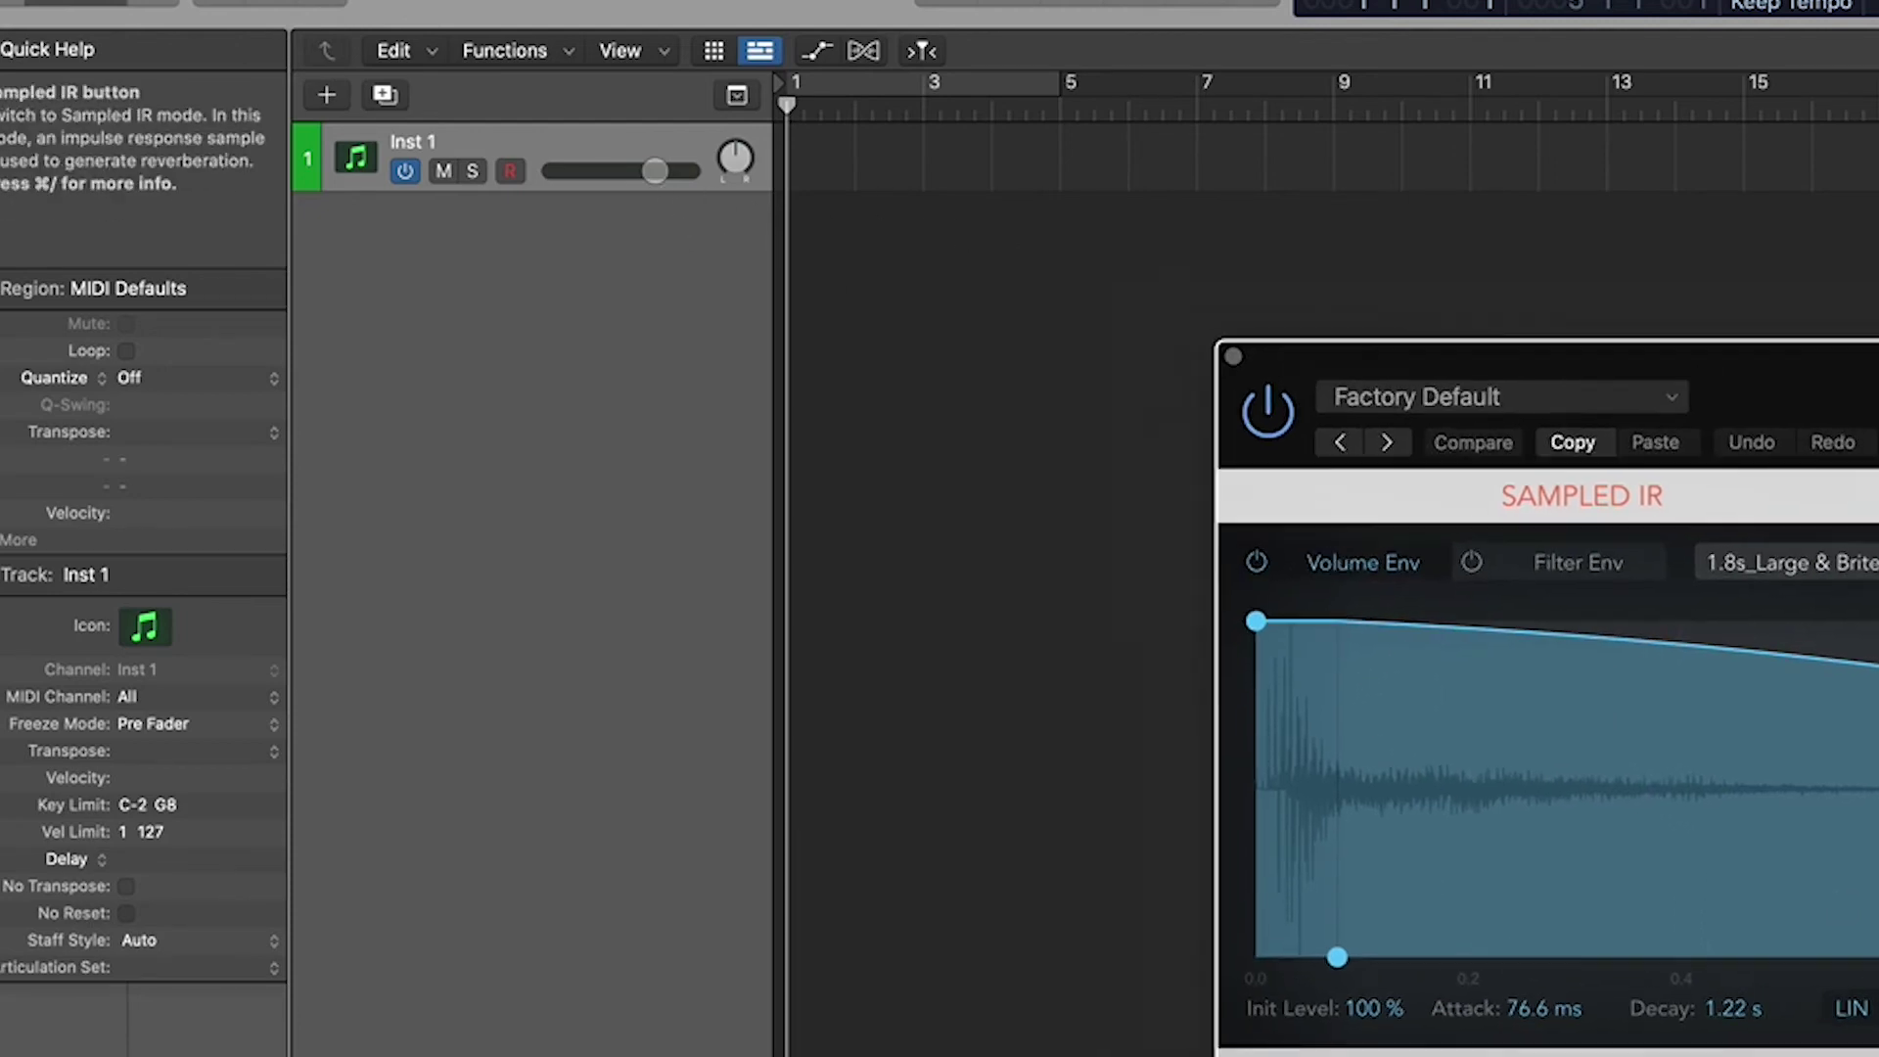
left_click(1225, 348)
left_click(74, 832)
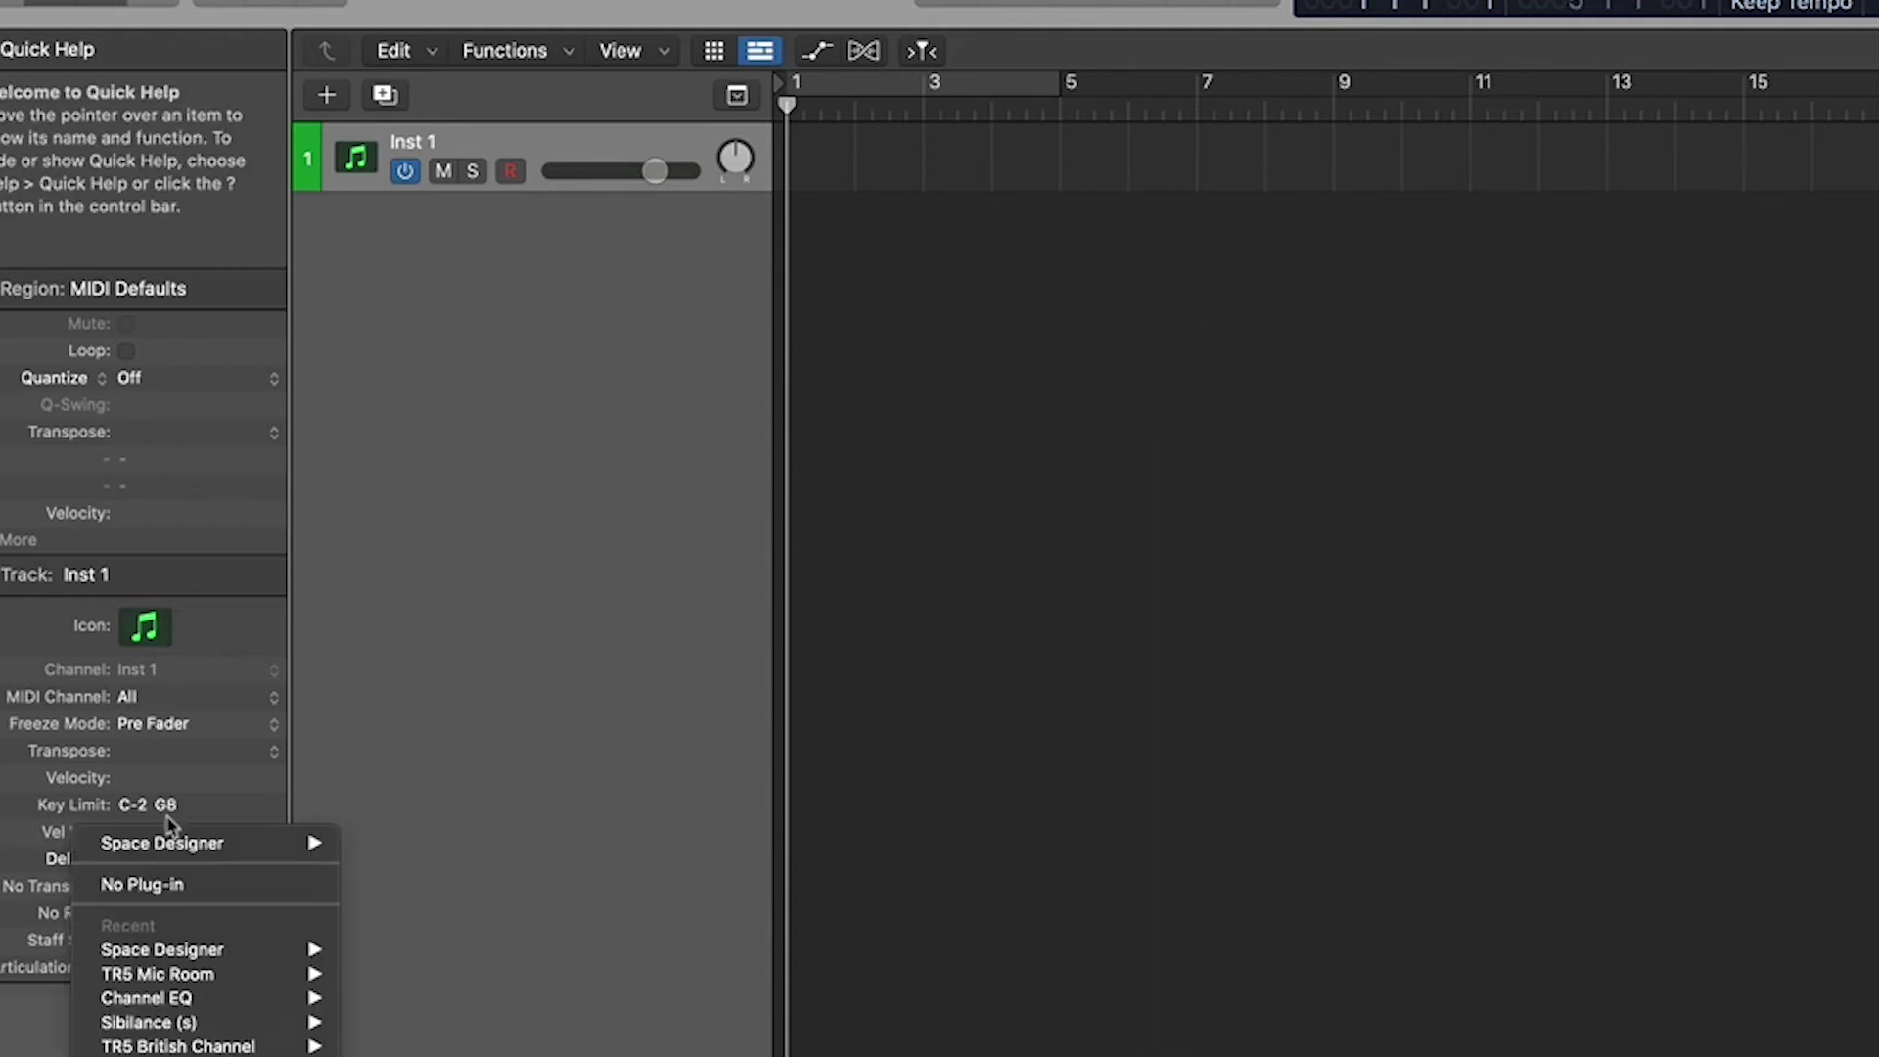
left_click(147, 887)
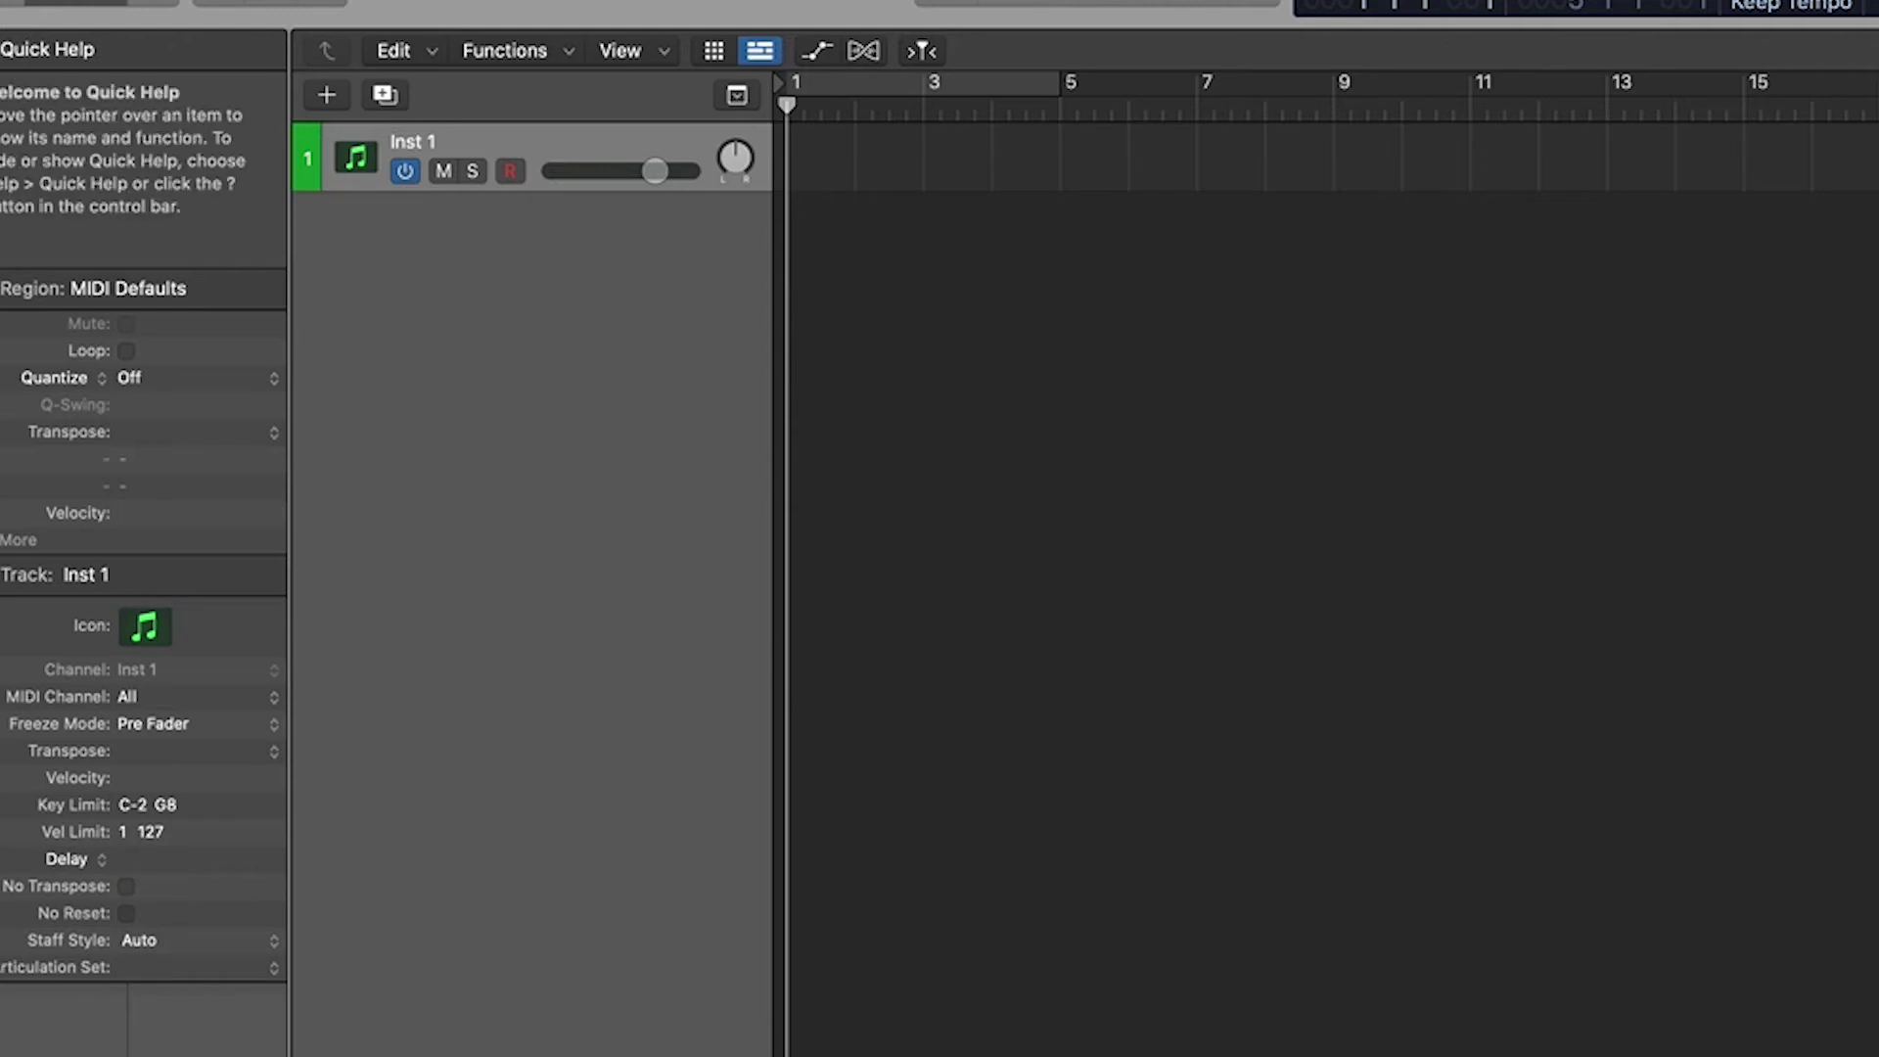
Add a send from Inst 1 to a bus and check the Aux 1 reverb.
left_click(320, 1038)
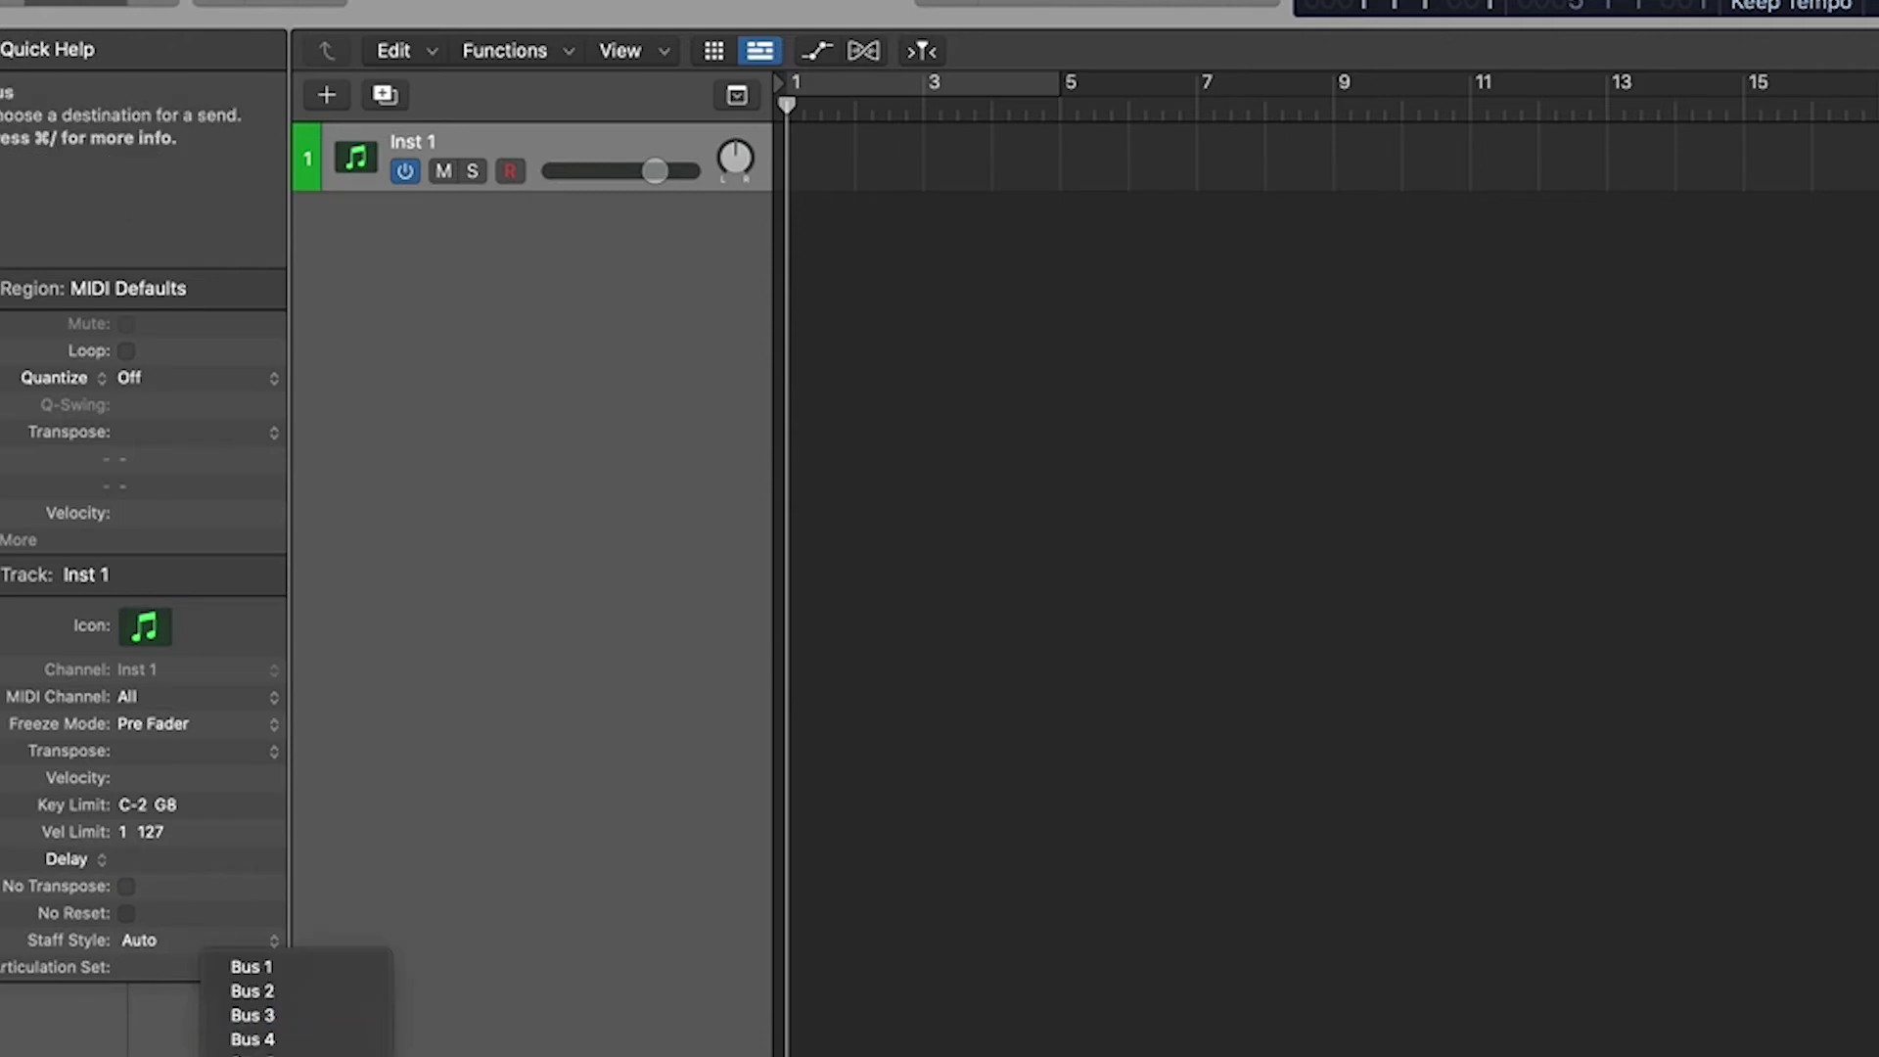
key("Escape")
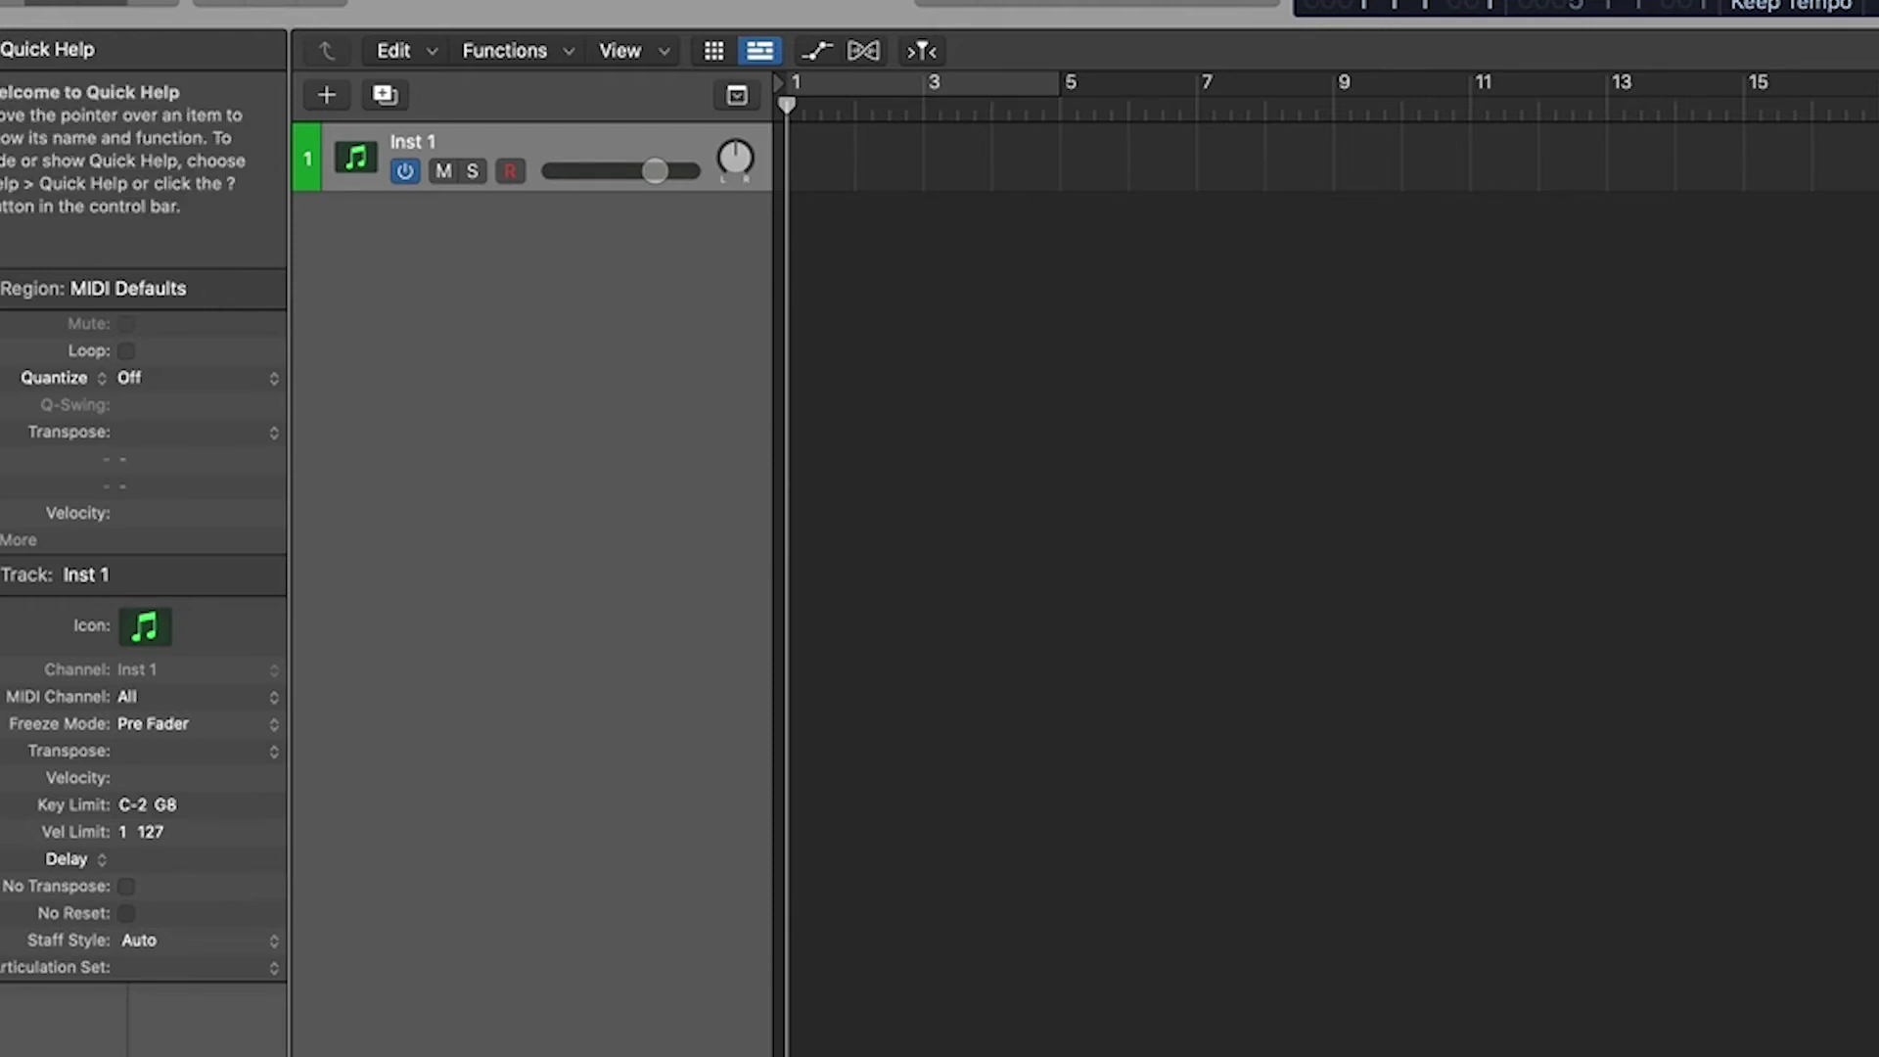
key("v")
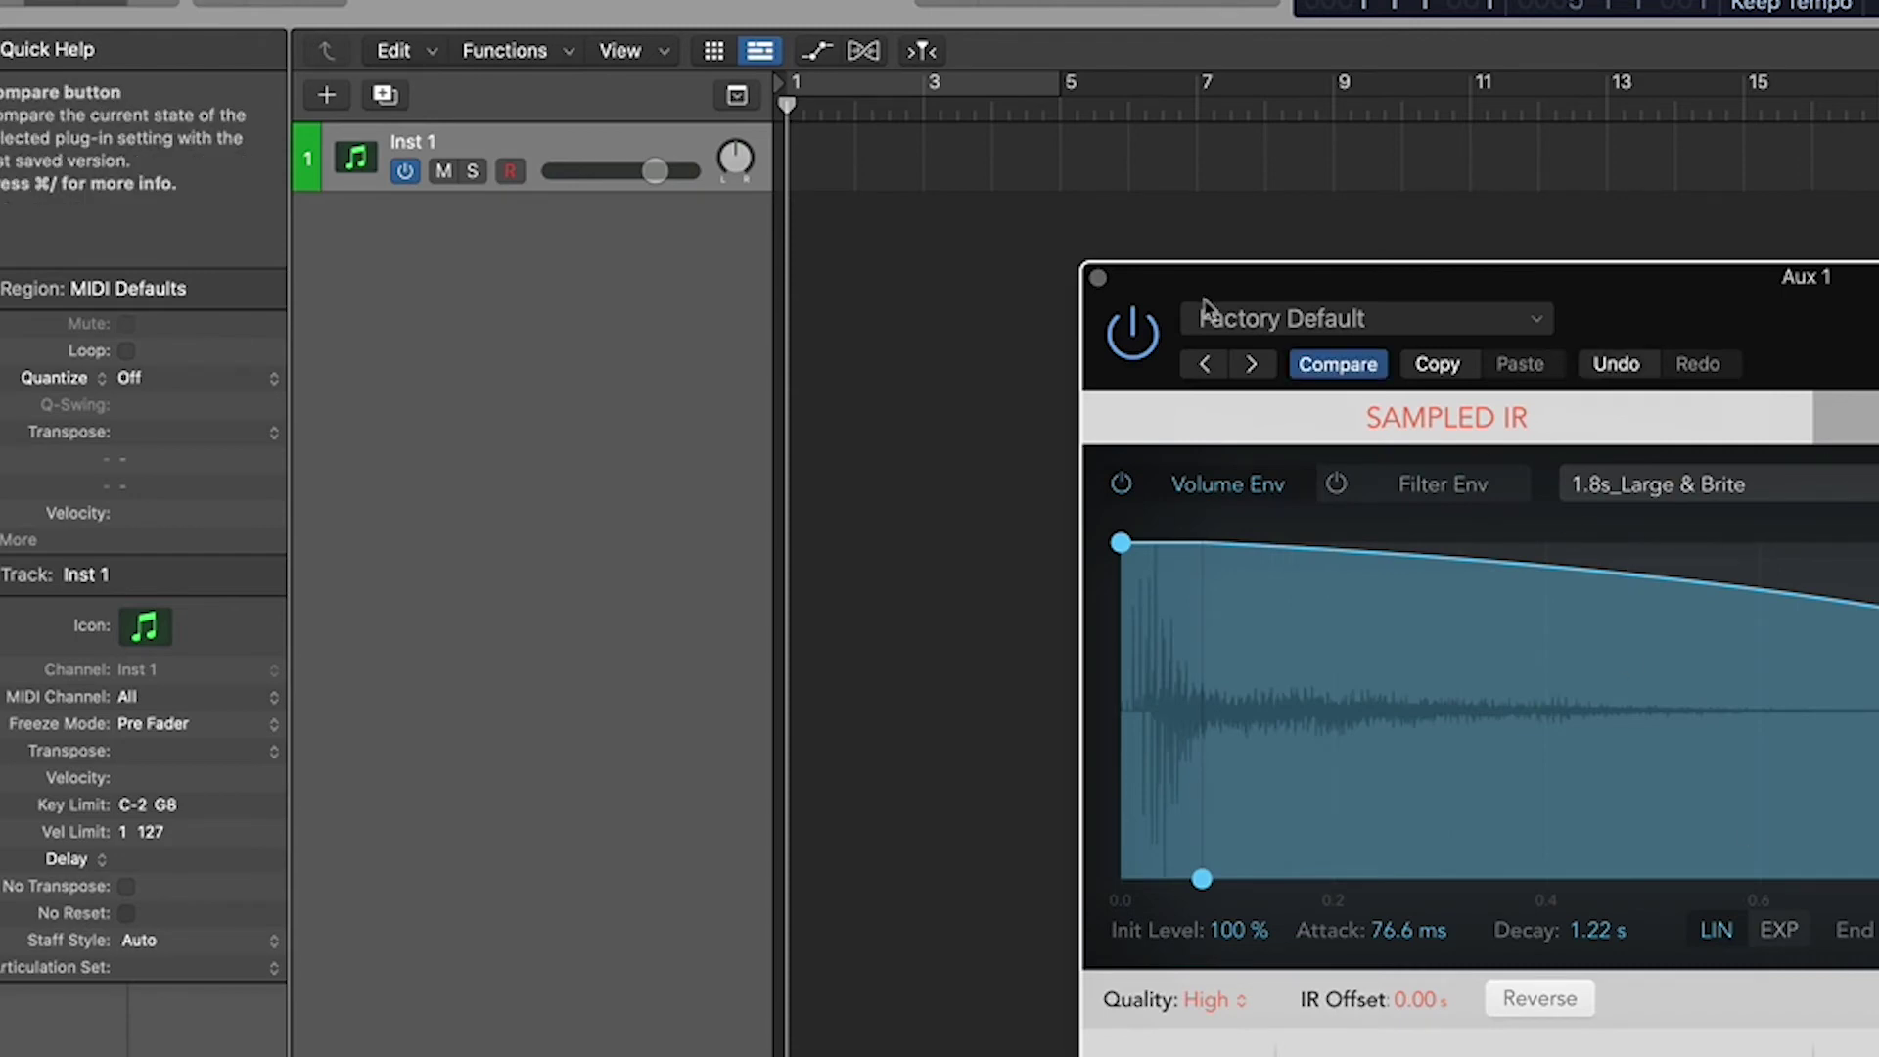
left_click(1097, 279)
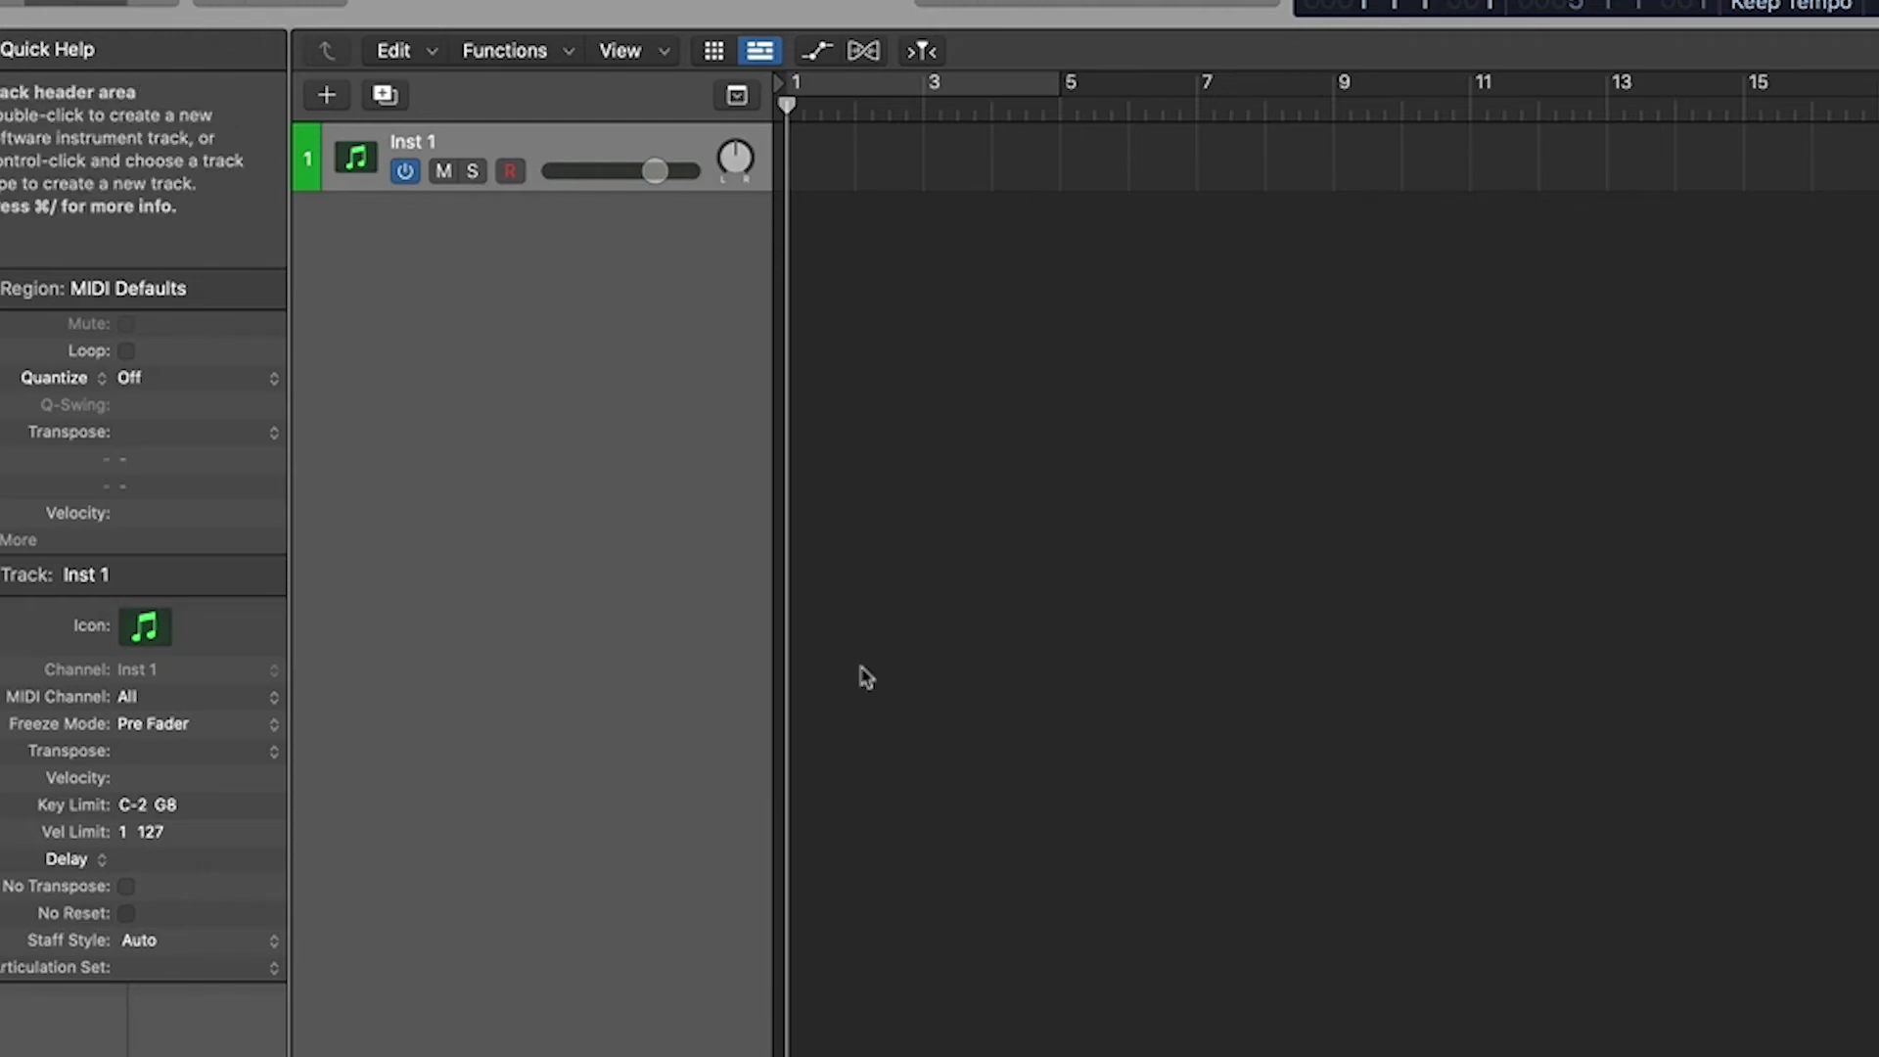
Add a second software instrument track, Inst 2, reselect Inst 1, and show the Mixer.
left_click(385, 94)
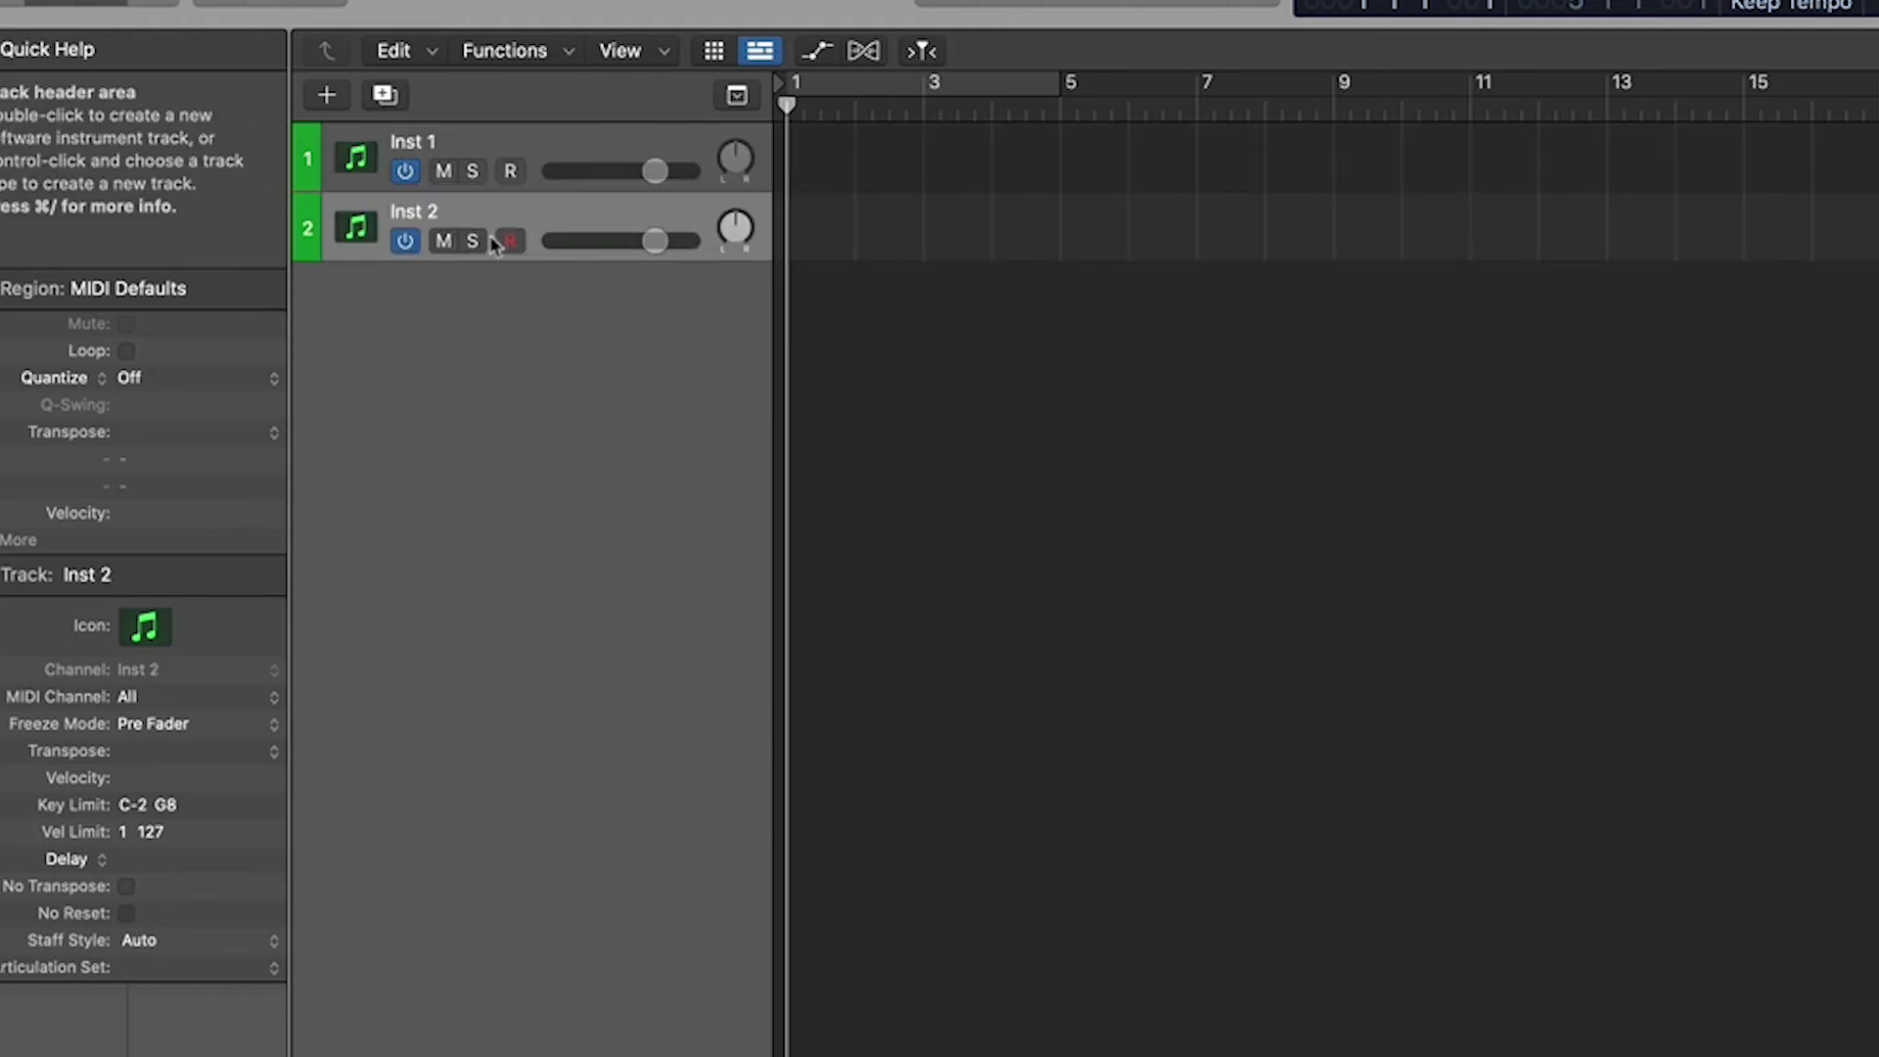
left_click(416, 143)
left_click(279, 8)
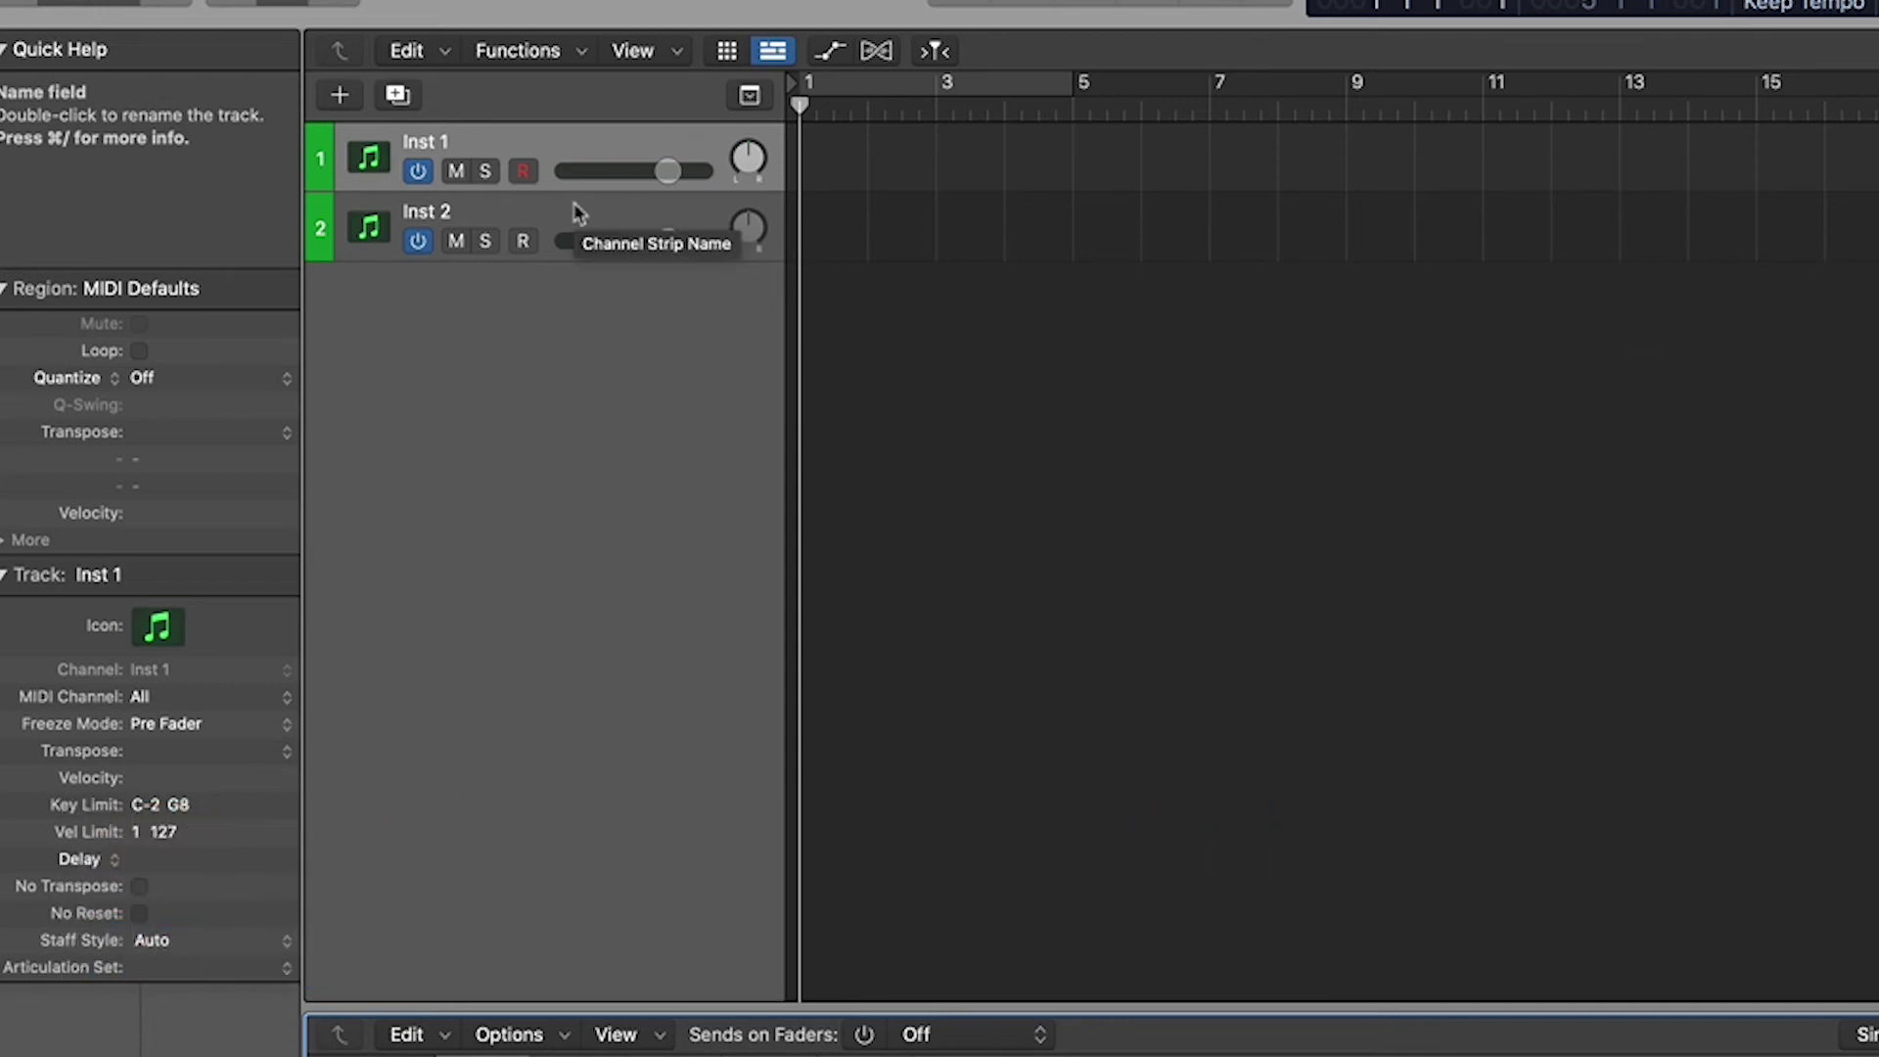
Add Freeze buttons to the track headers and freeze the Inst 2 track.
left_click(473, 211)
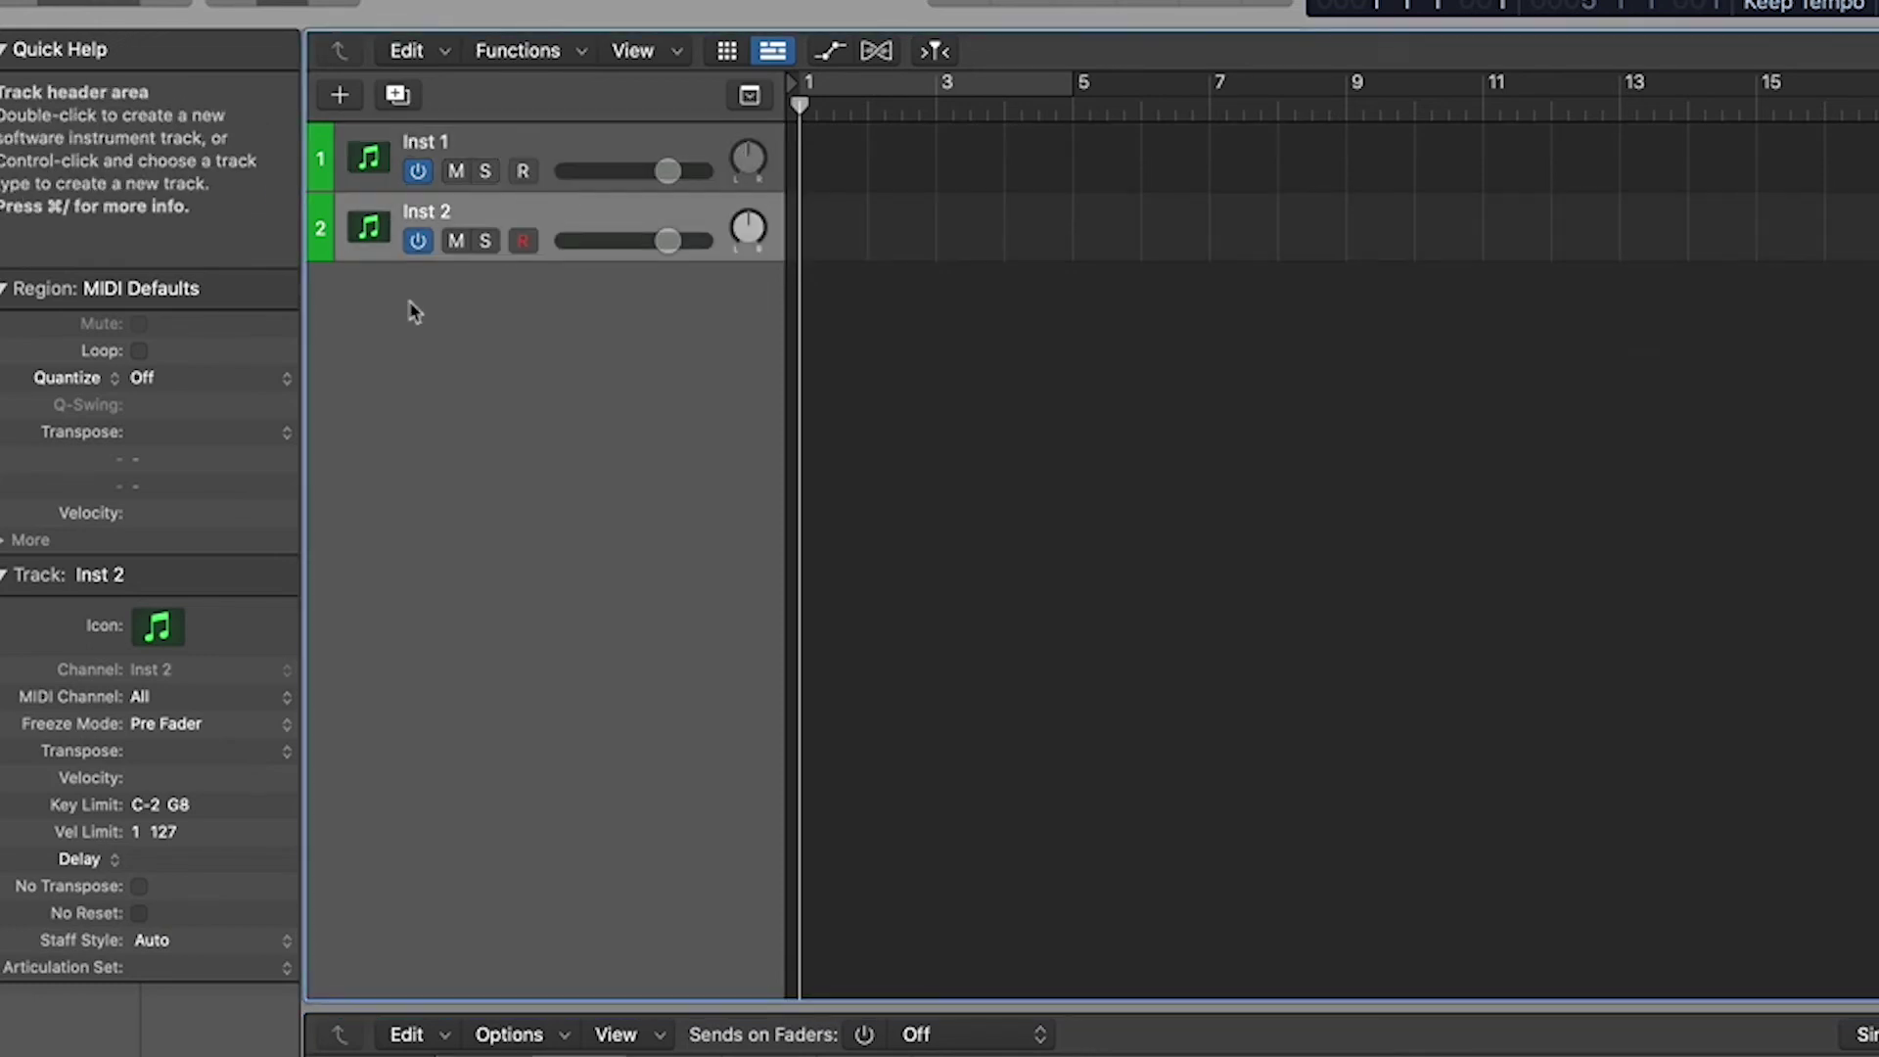
right_click(559, 213)
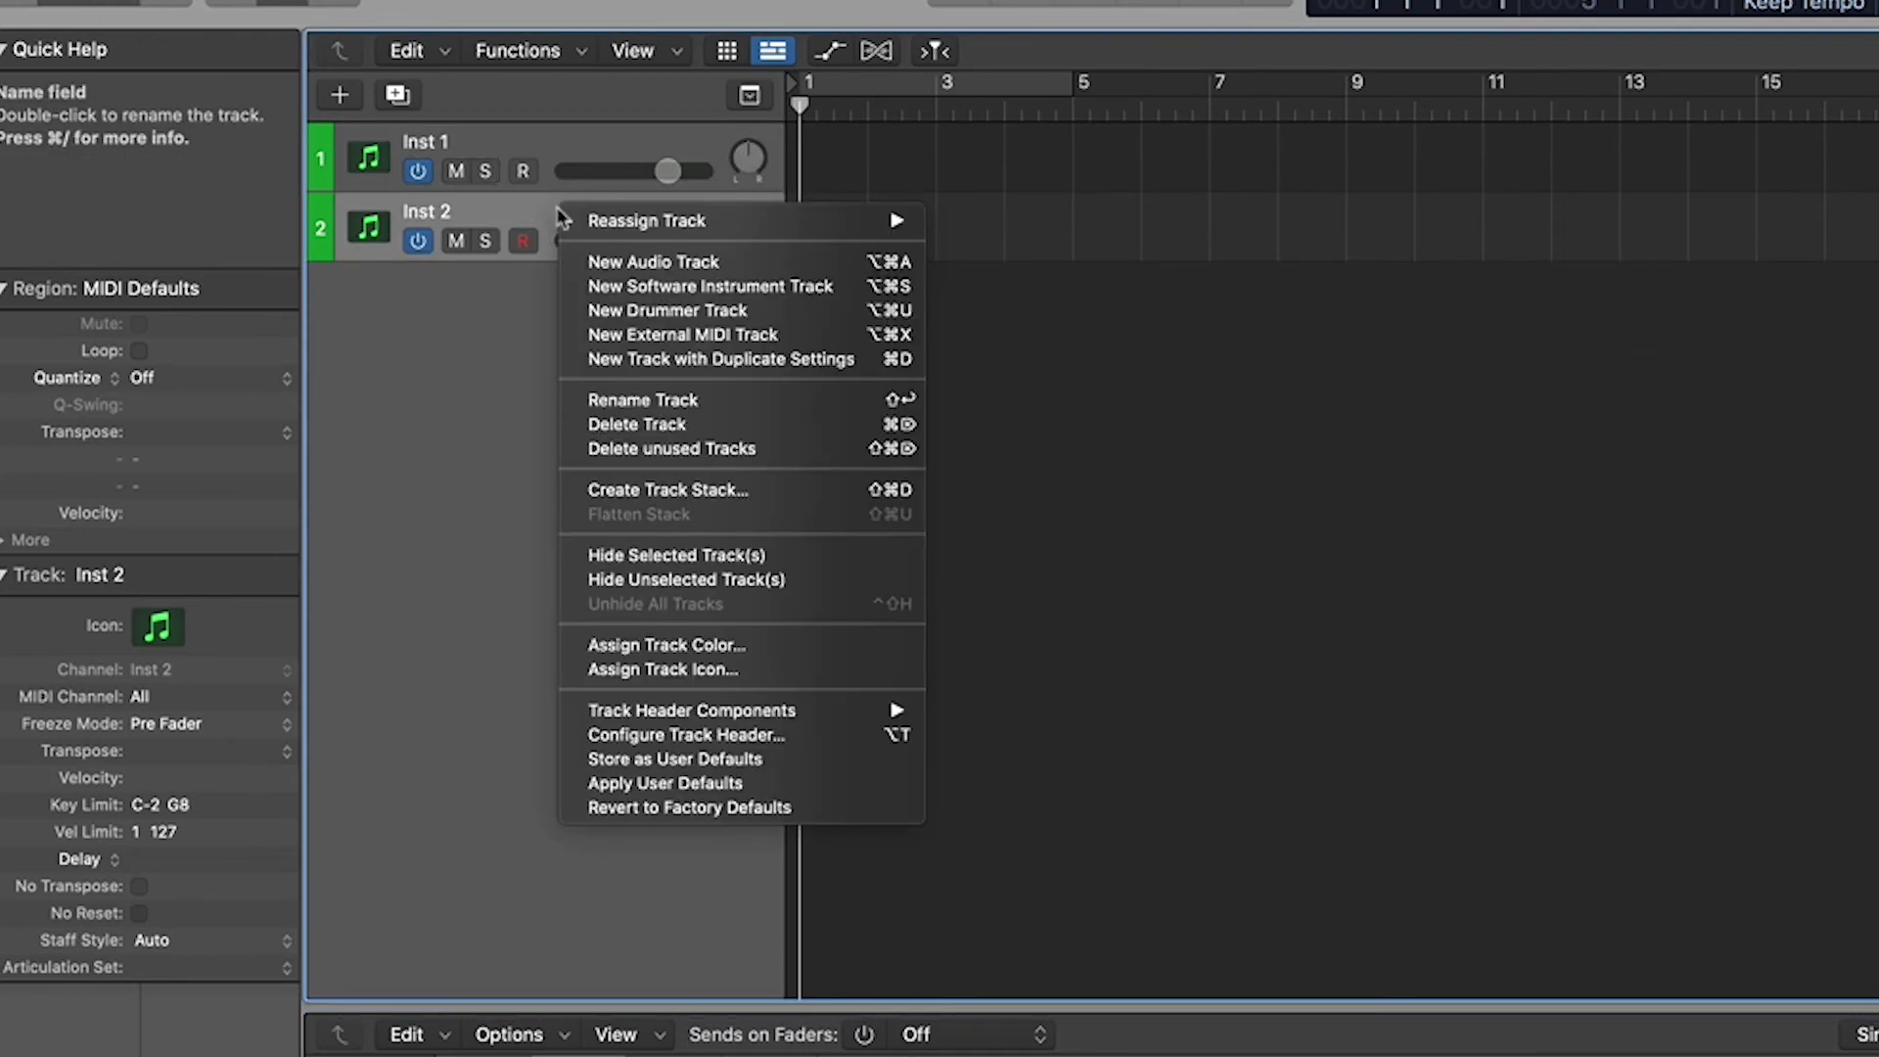
left_click(741, 736)
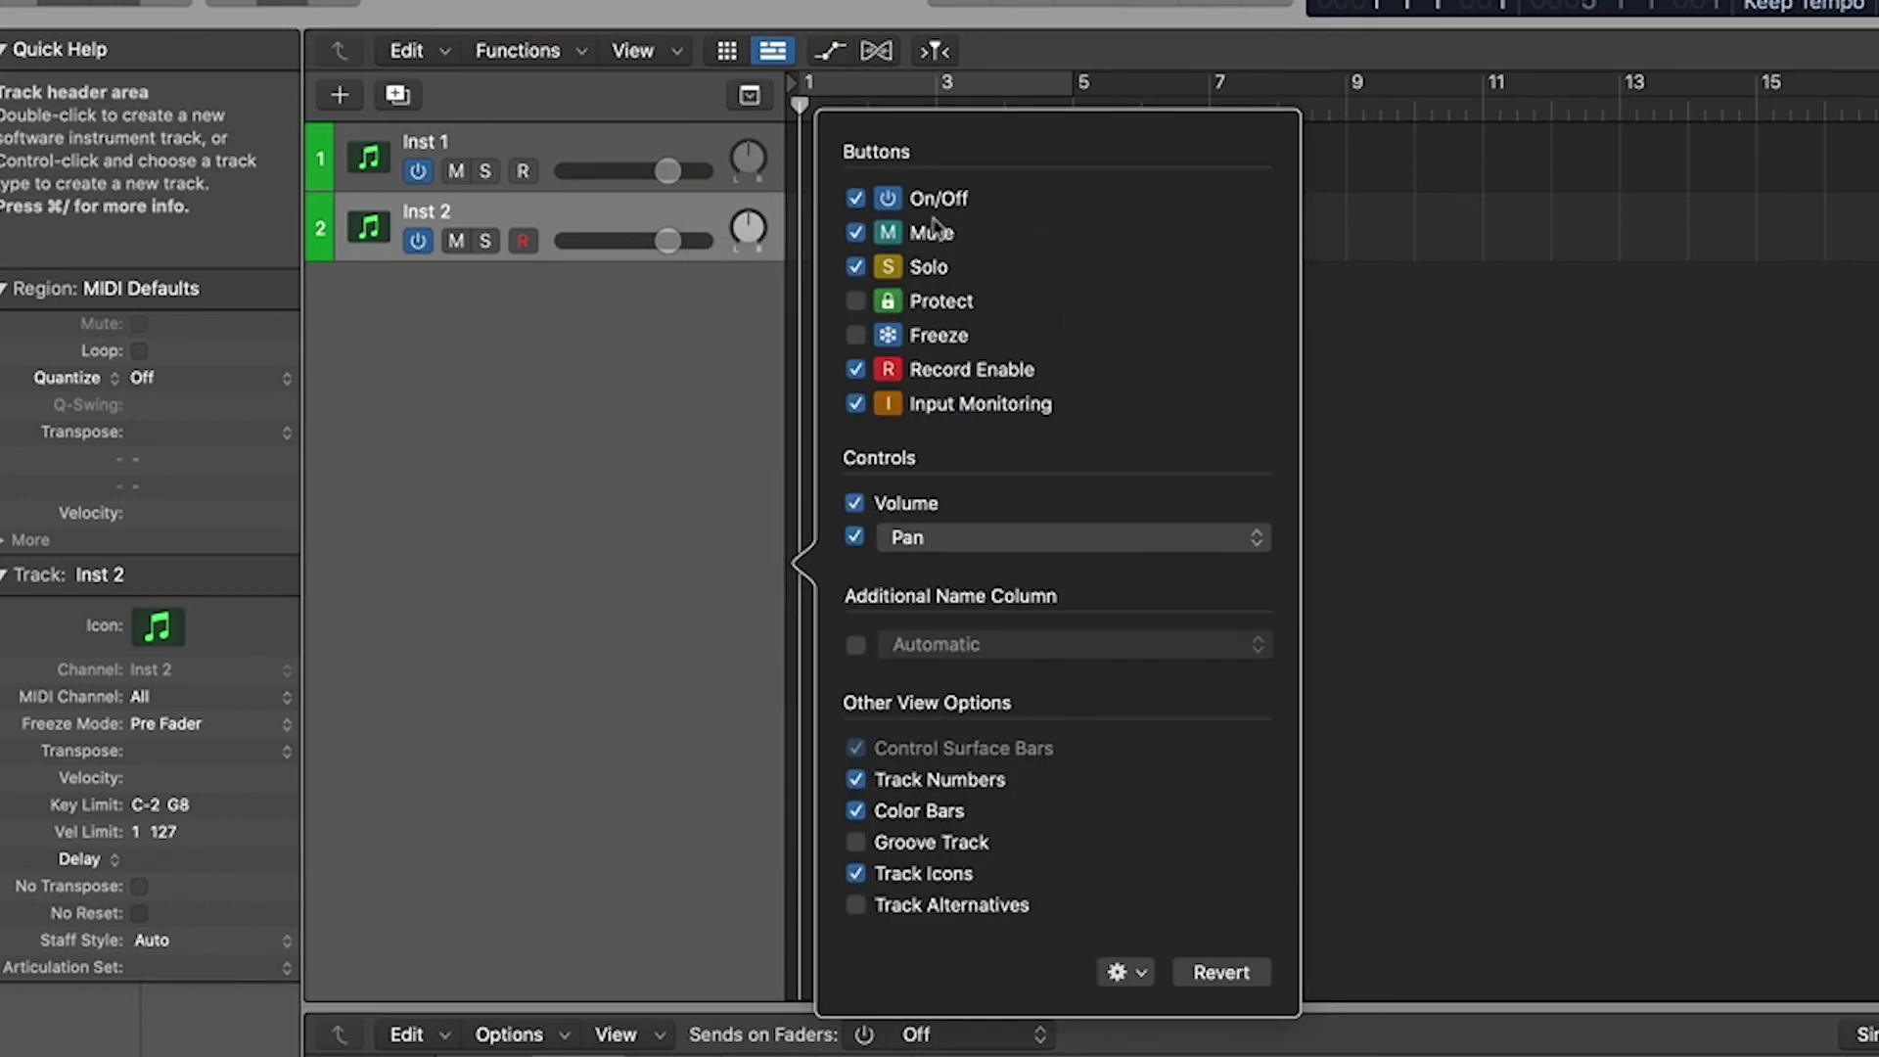
left_click(856, 337)
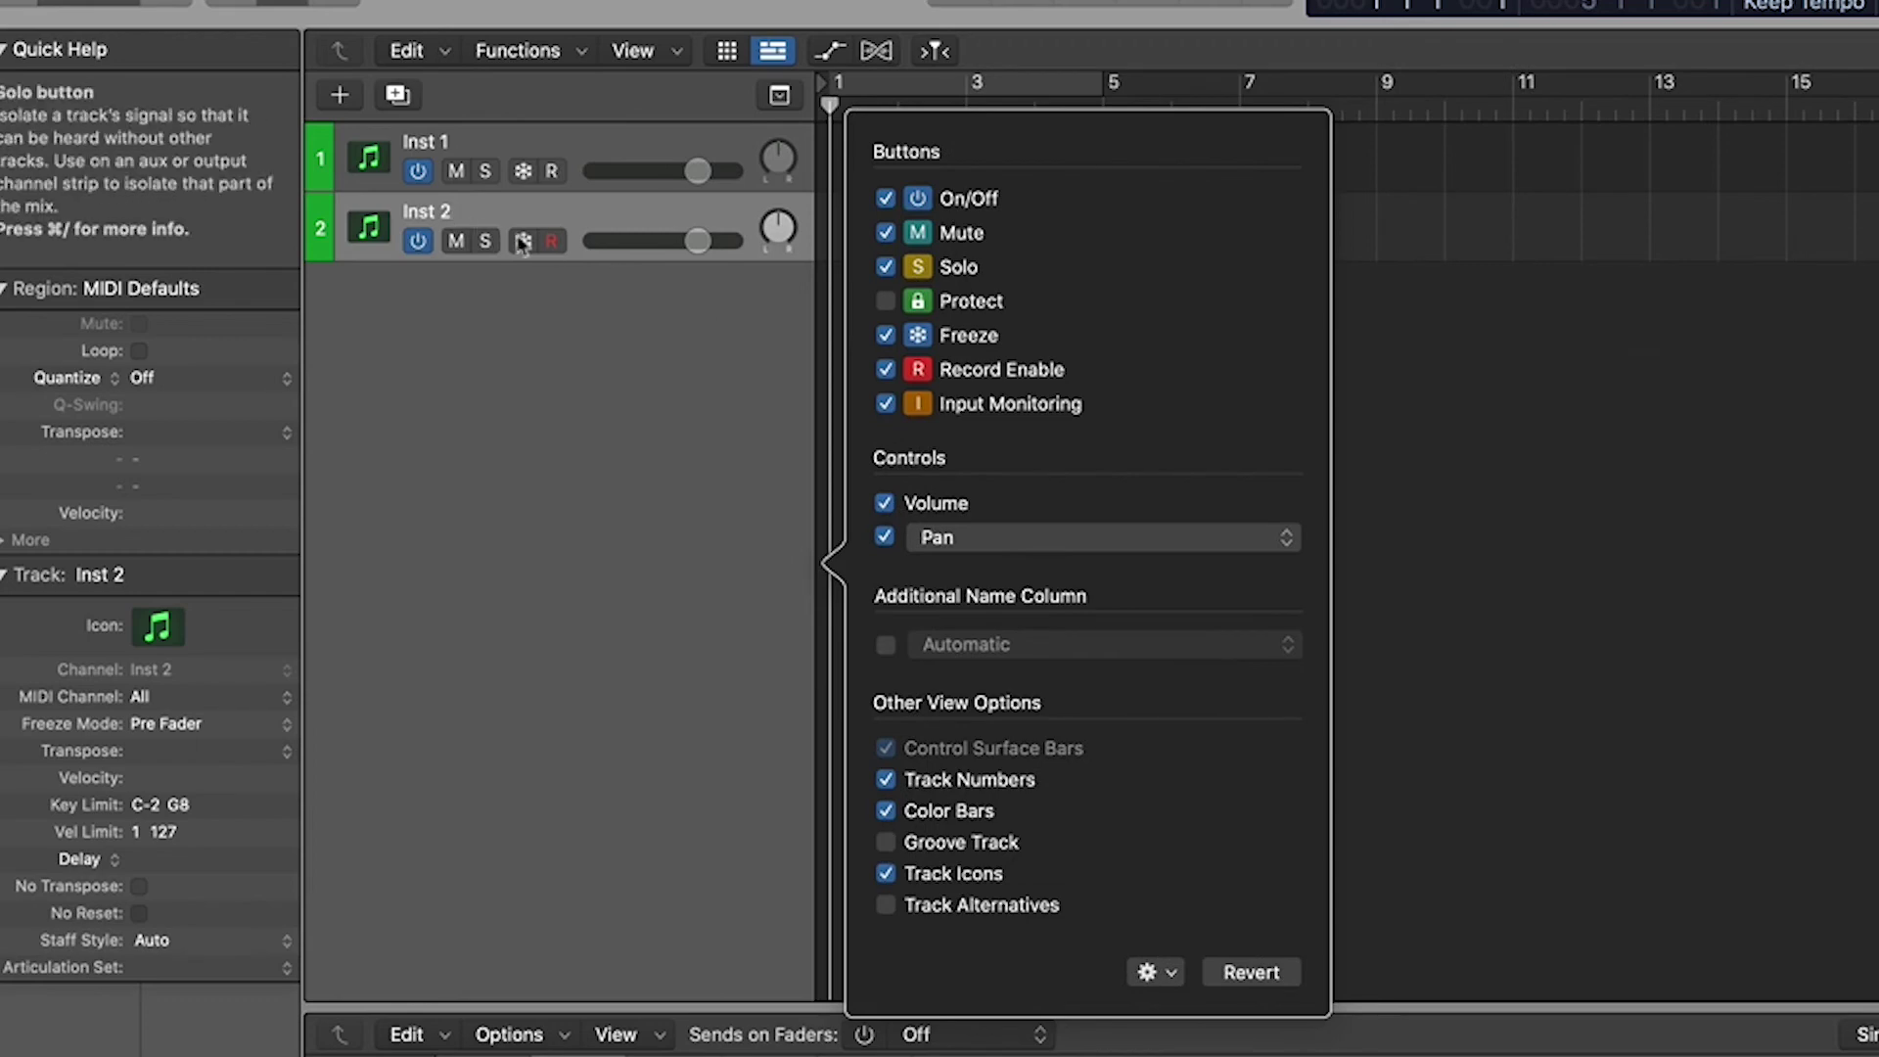
left_click(1472, 746)
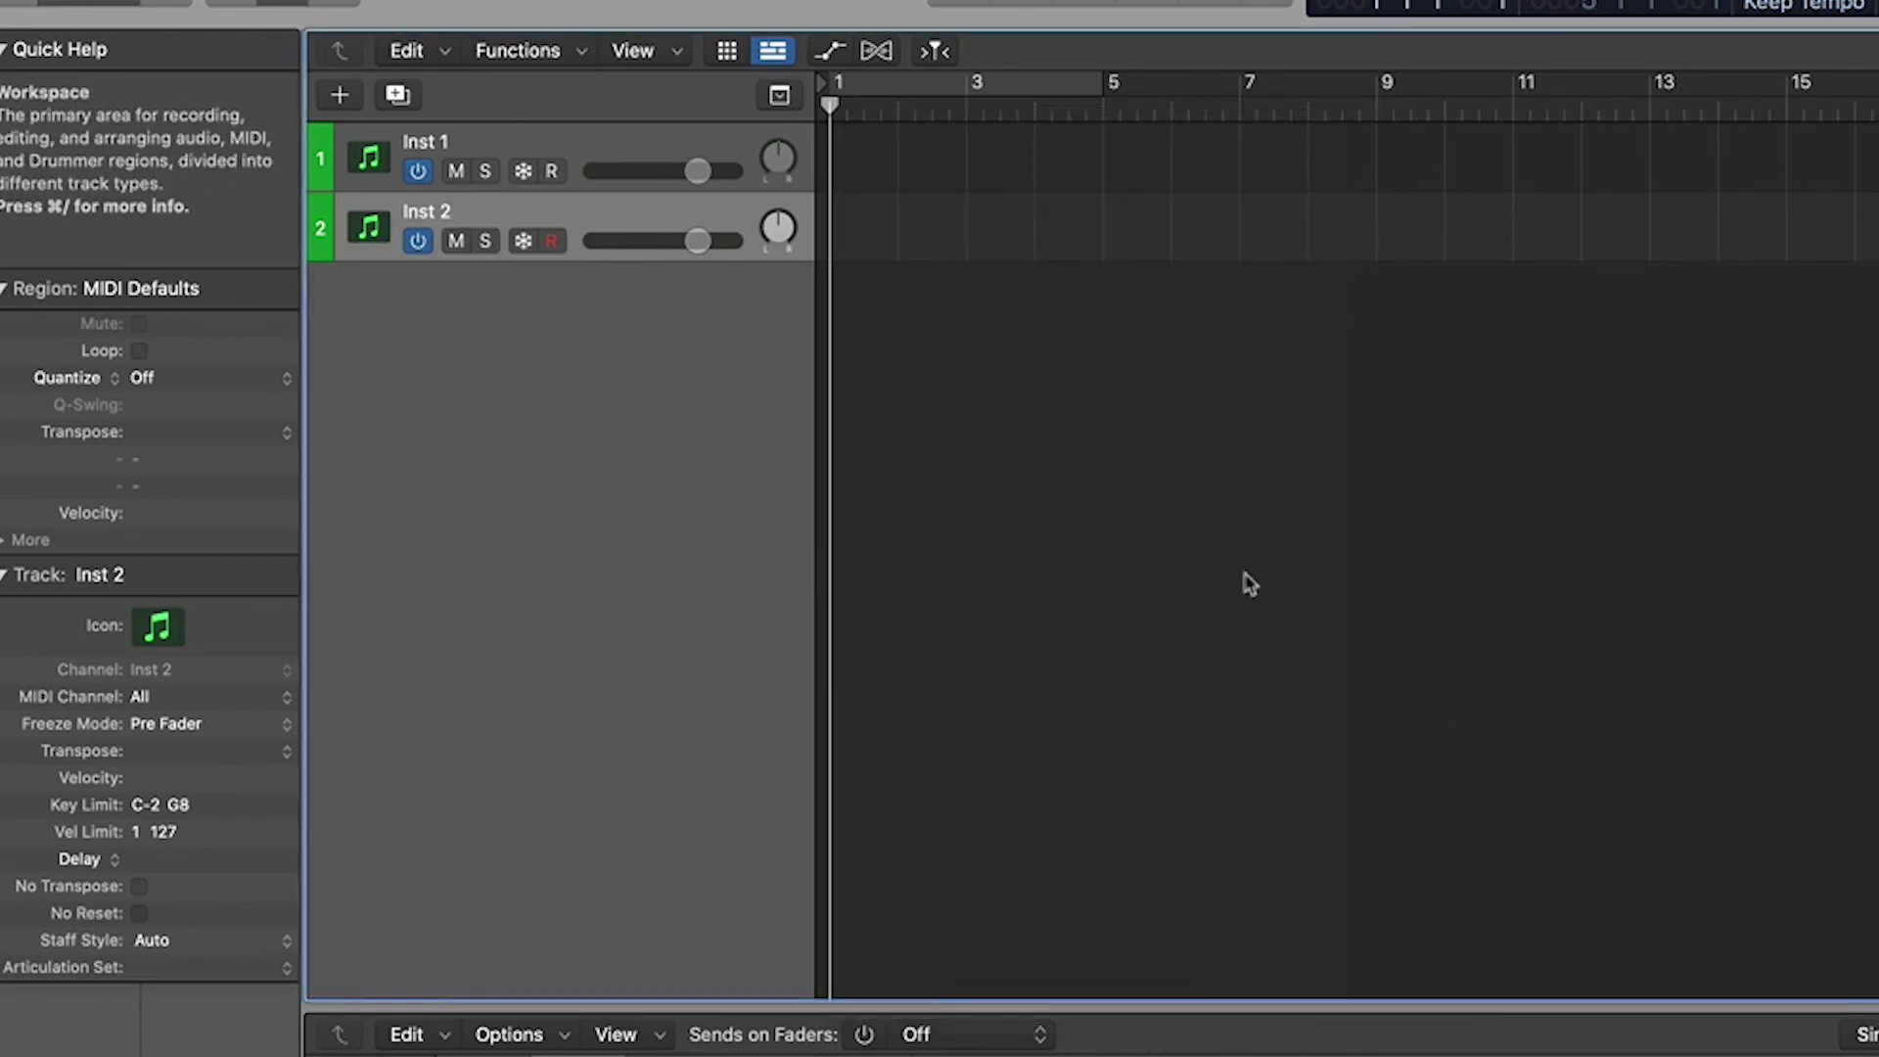
left_click(524, 241)
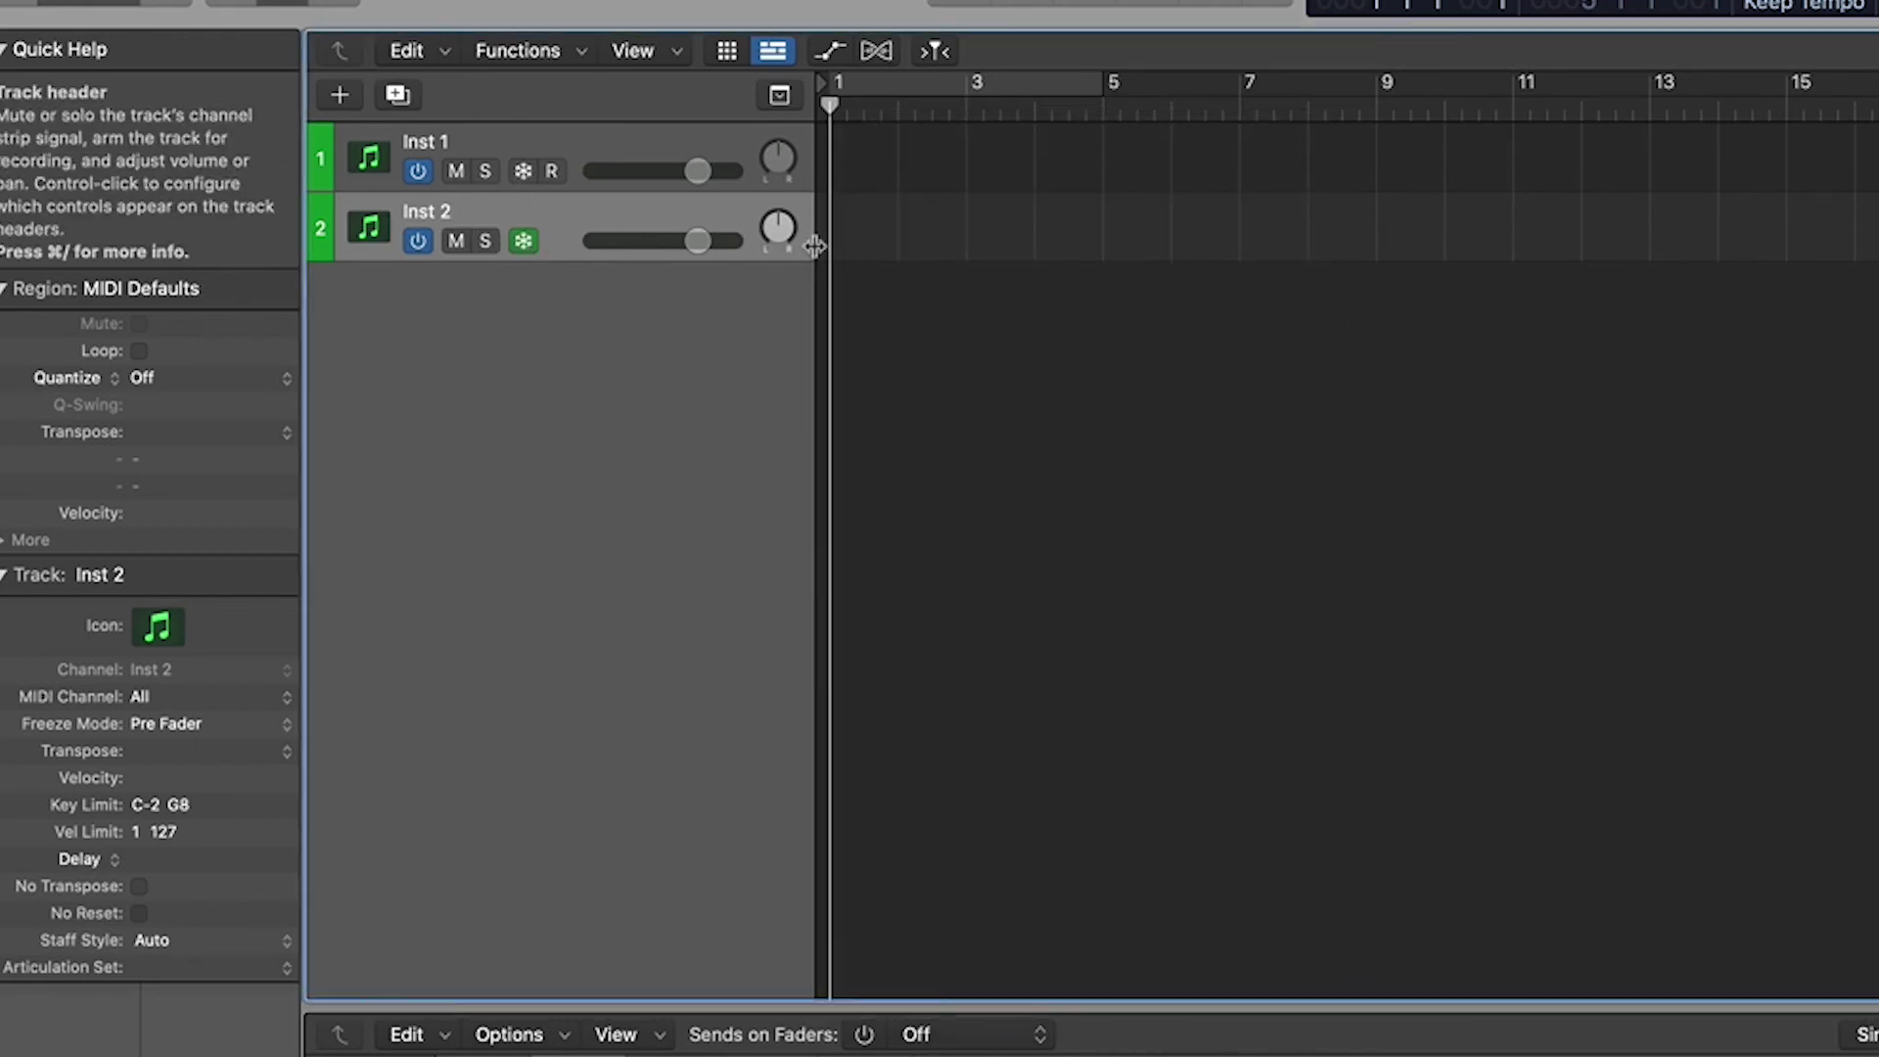